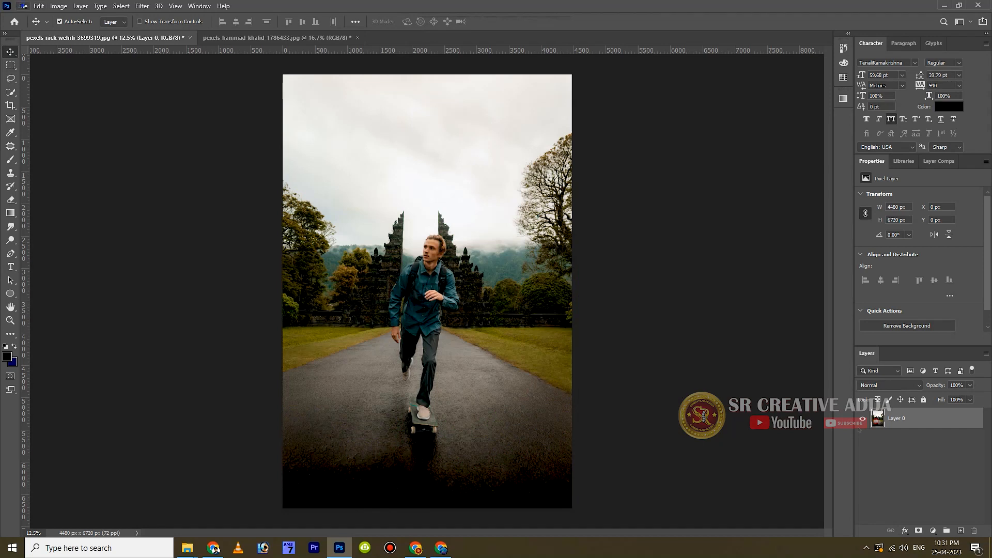
Create a 1920 × 1080 px document at 72 pixels/inch and convert its background into a regular layer
{"action": "left_click", "coordinate": [25, 17]}
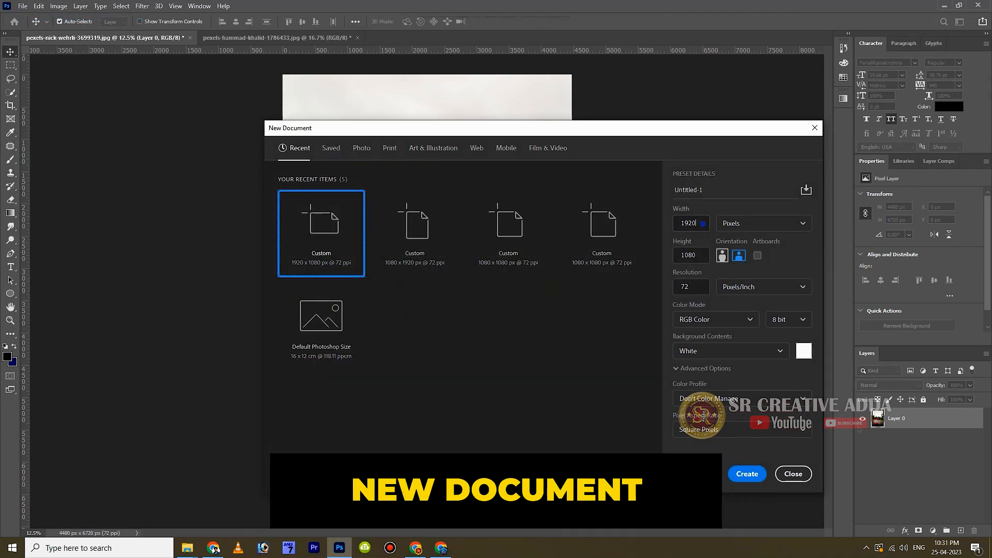
{"action": "left_click", "coordinate": [700, 287]}
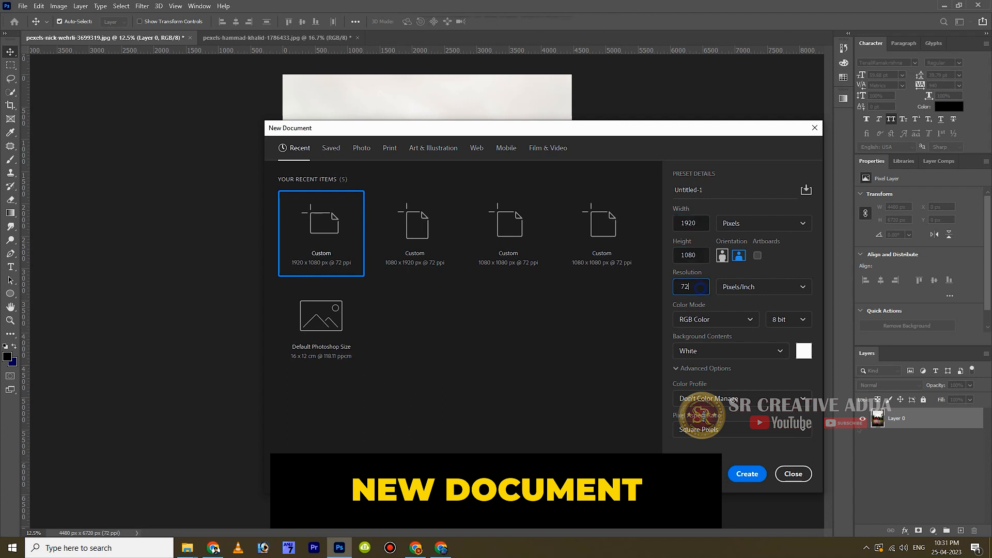
{"action": "left_click", "coordinate": [747, 474]}
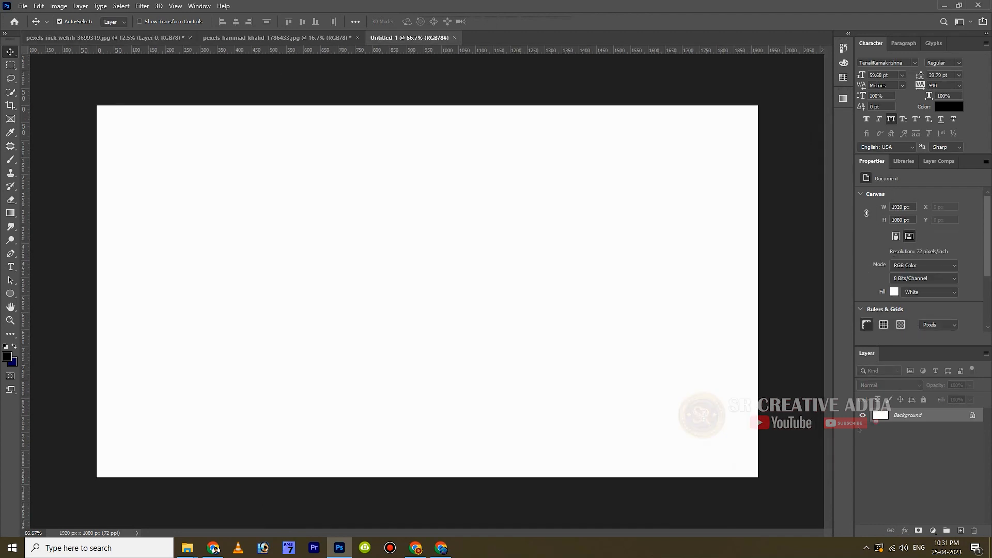
{"action": "double_click", "coordinate": [954, 416]}
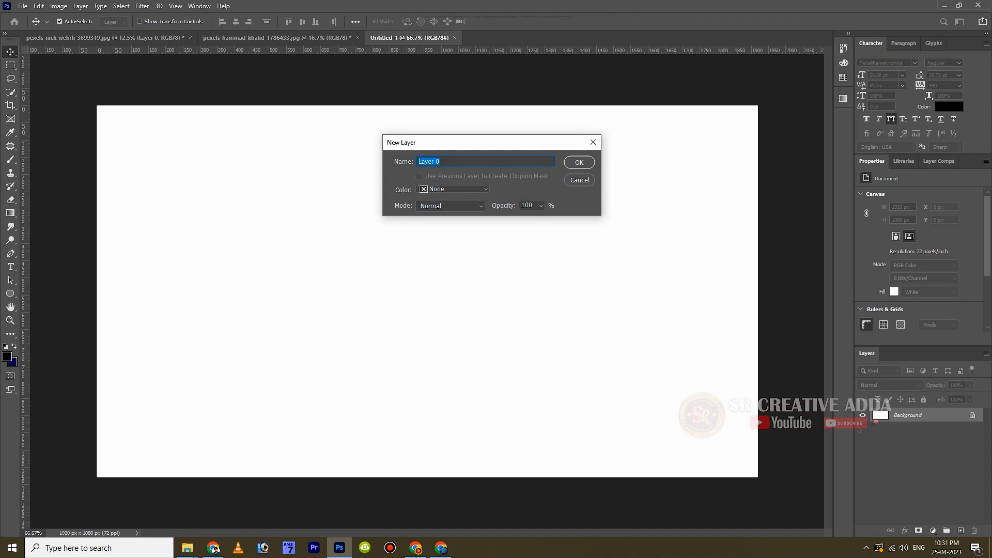
{"action": "left_click", "coordinate": [581, 162]}
In the photo of the hand holding a phone, select the phone's screen area with Quick Selection and copy it to a new layer
{"action": "key", "text": "ctrl+shift+Tab"}
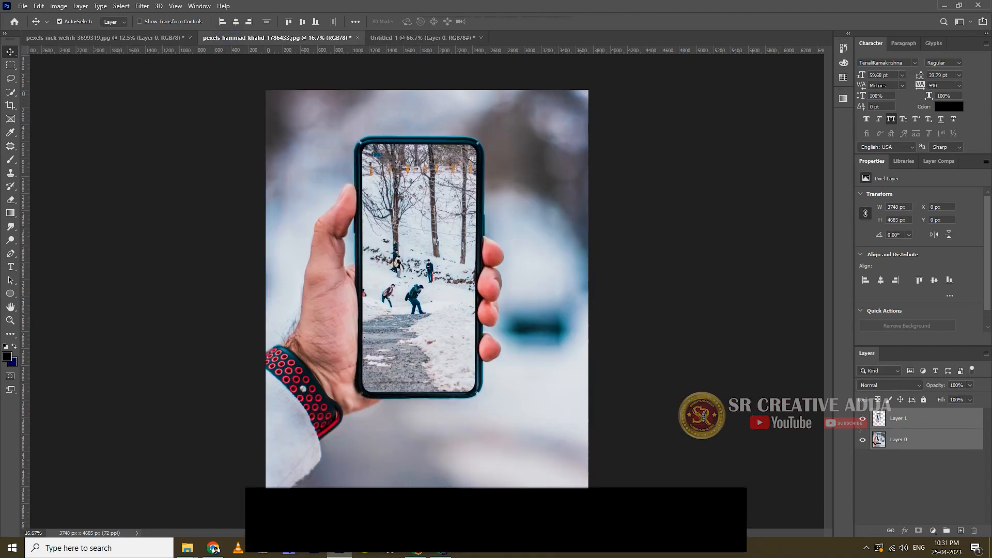
{"action": "key", "text": "ctrl+shift+Tab"}
{"action": "key", "text": "ctrl+Tab"}
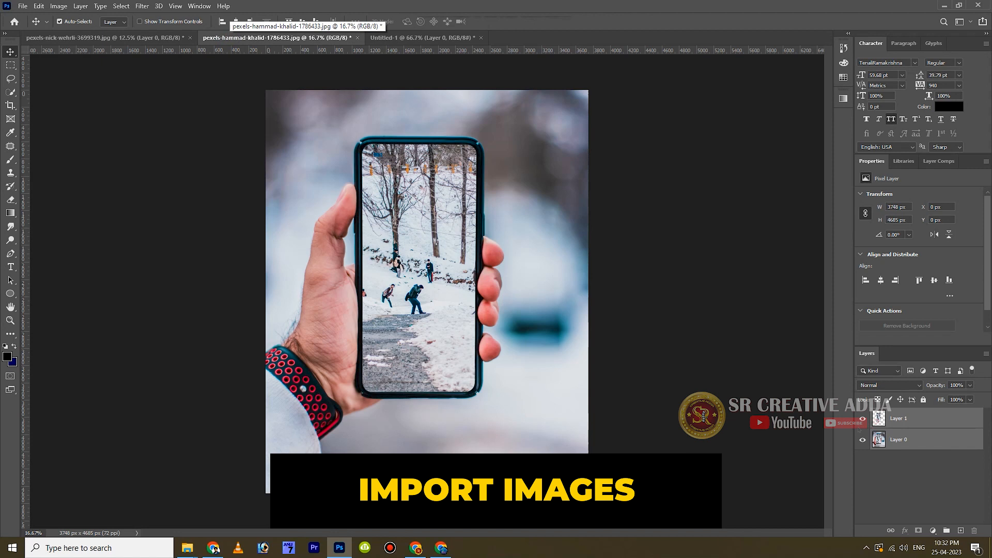
{"action": "left_click", "coordinate": [10, 92]}
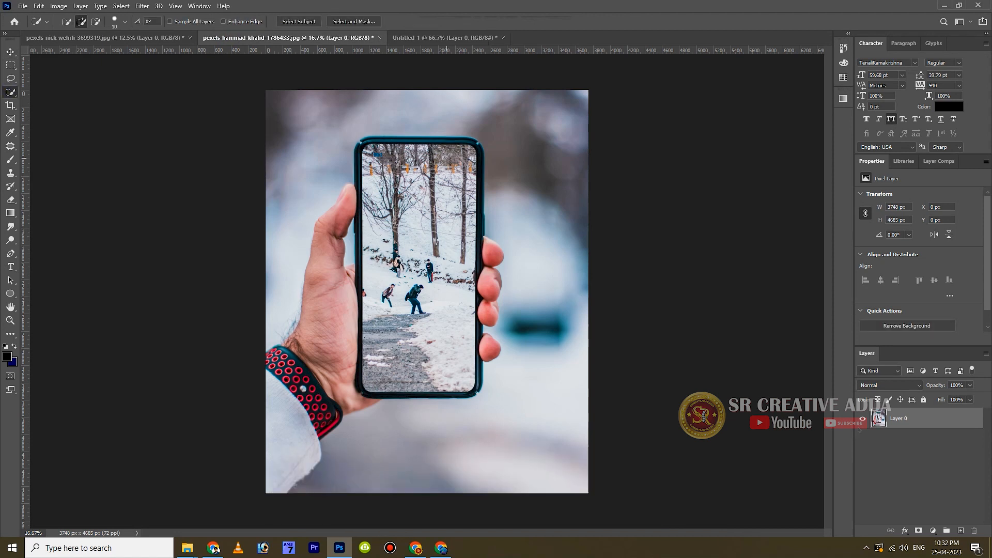
{"action": "left_click_drag", "start_coordinate": [445, 154], "coordinate": [368, 152]}
{"action": "key", "text": "ctrl+plus"}
{"action": "key", "text": "ctrl+plus"}
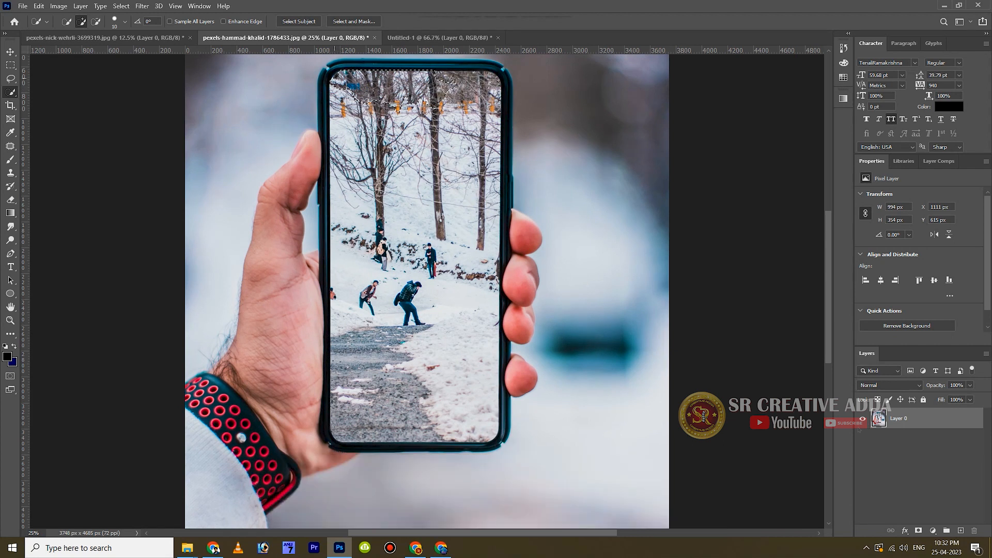
{"action": "left_click_drag", "start_coordinate": [335, 102], "coordinate": [360, 301]}
{"action": "mouse_move", "coordinate": [365, 342]}
{"action": "left_mouse_down"}
{"action": "mouse_move", "coordinate": [393, 390]}
{"action": "mouse_move", "coordinate": [460, 111]}
{"action": "mouse_move", "coordinate": [479, 124]}
{"action": "mouse_move", "coordinate": [478, 189]}
{"action": "left_mouse_up"}
{"action": "left_click", "coordinate": [335, 355]}
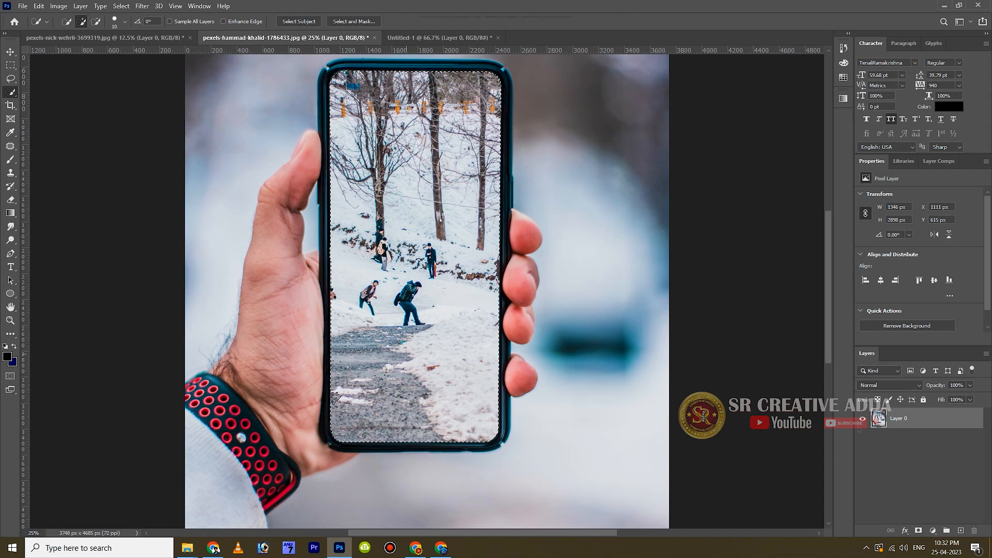
{"action": "left_click", "coordinate": [493, 284]}
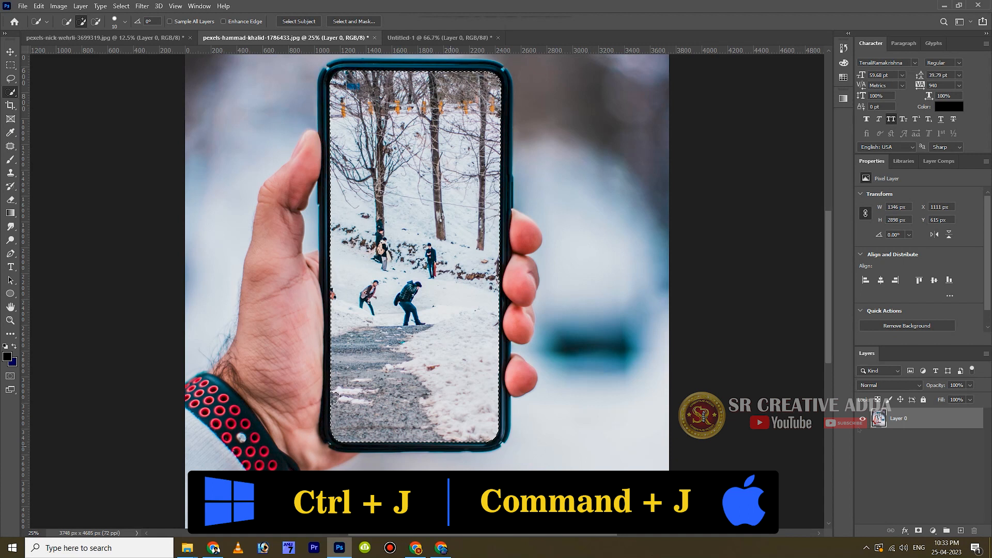
{"action": "key", "text": "ctrl+minus"}
{"action": "key", "text": "ctrl+j"}
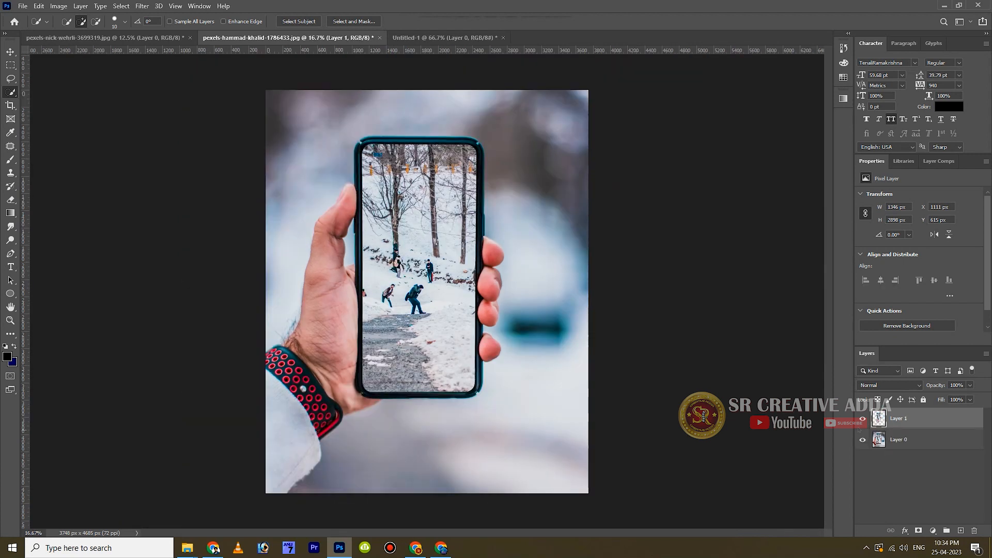
Select the hand and phone on Layer 0 with Select Subject and copy them to a new layer
{"action": "left_click", "coordinate": [919, 439]}
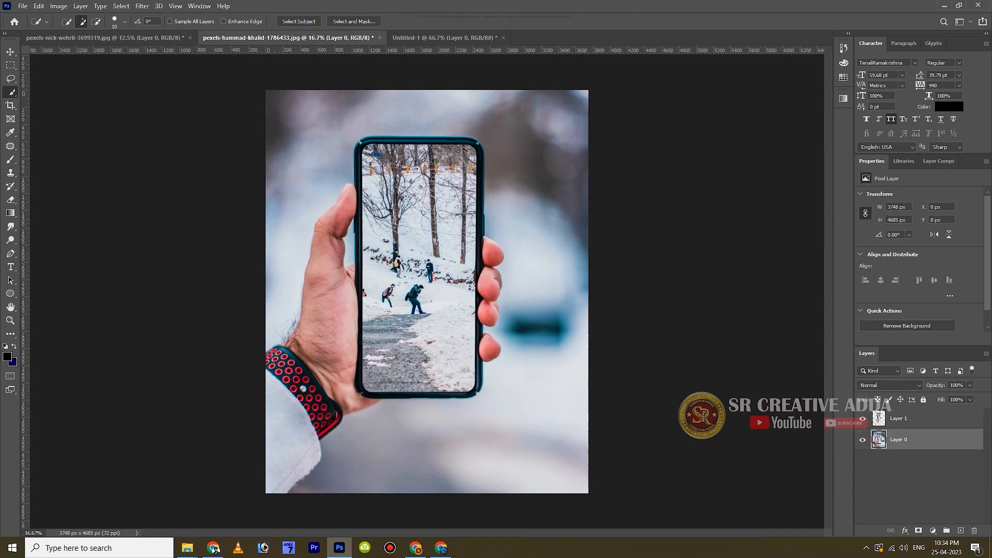
{"action": "left_click", "coordinate": [298, 21]}
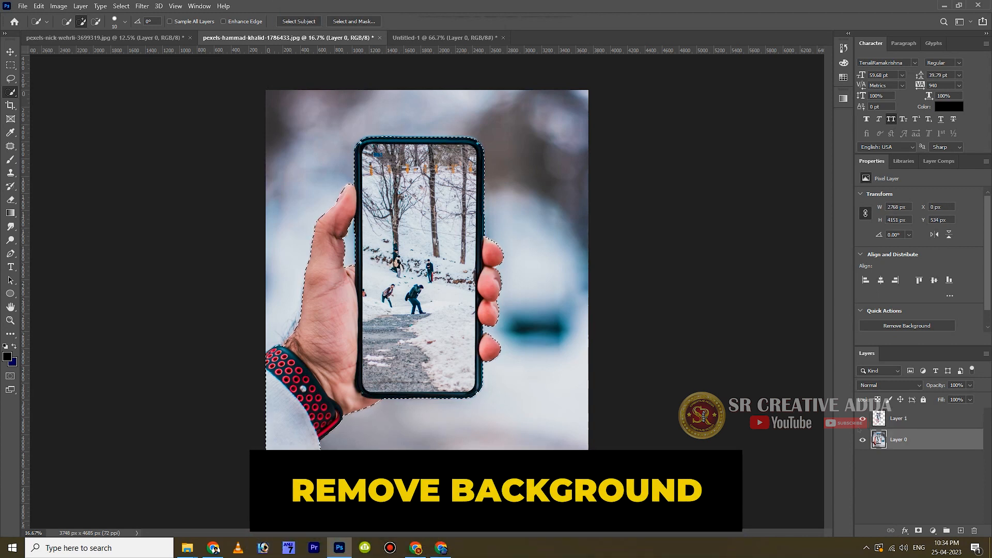
{"action": "key", "text": "ctrl+j"}
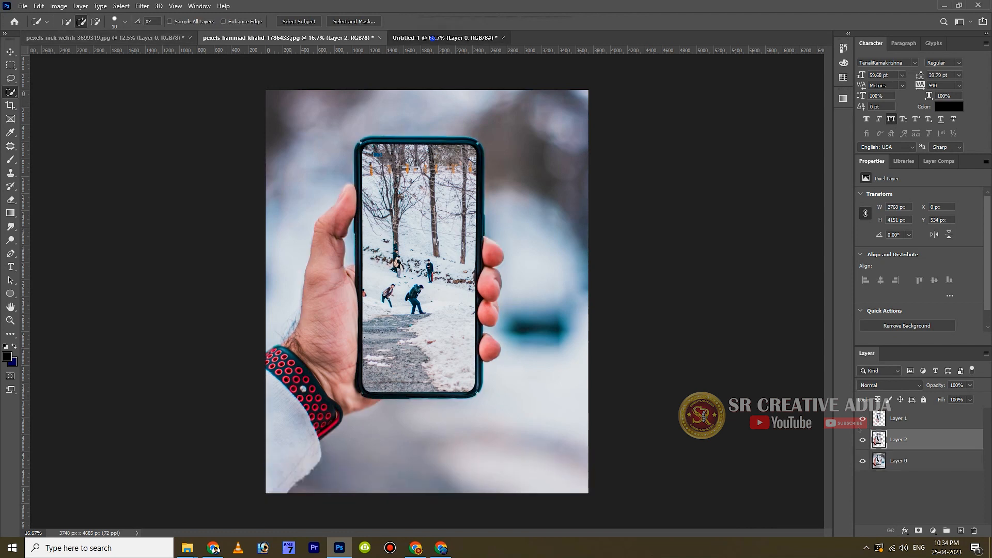
Move the cut-out phone screen and hand layers together into the Untitled-1 document
{"action": "left_click", "coordinate": [432, 37]}
{"action": "left_click", "coordinate": [103, 38]}
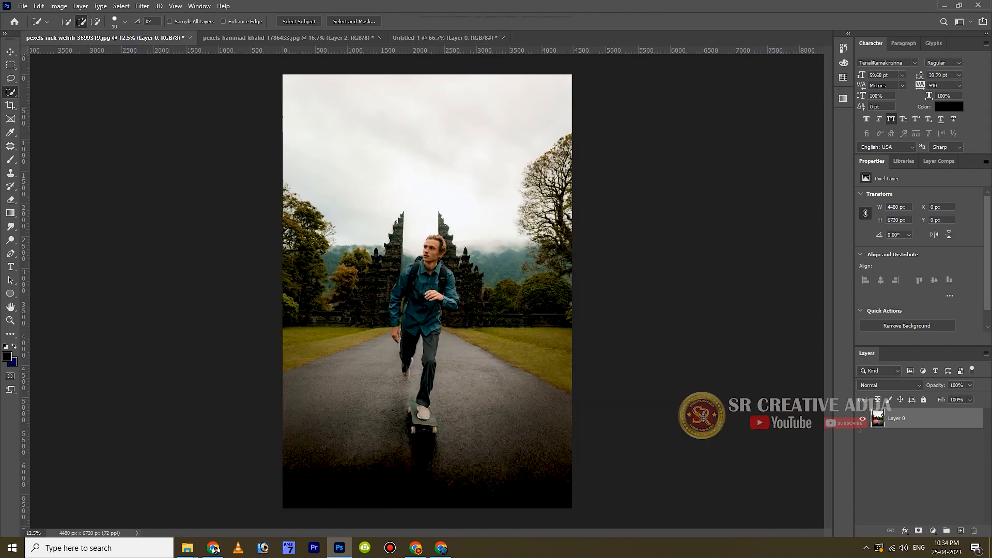
{"action": "left_click", "coordinate": [266, 38]}
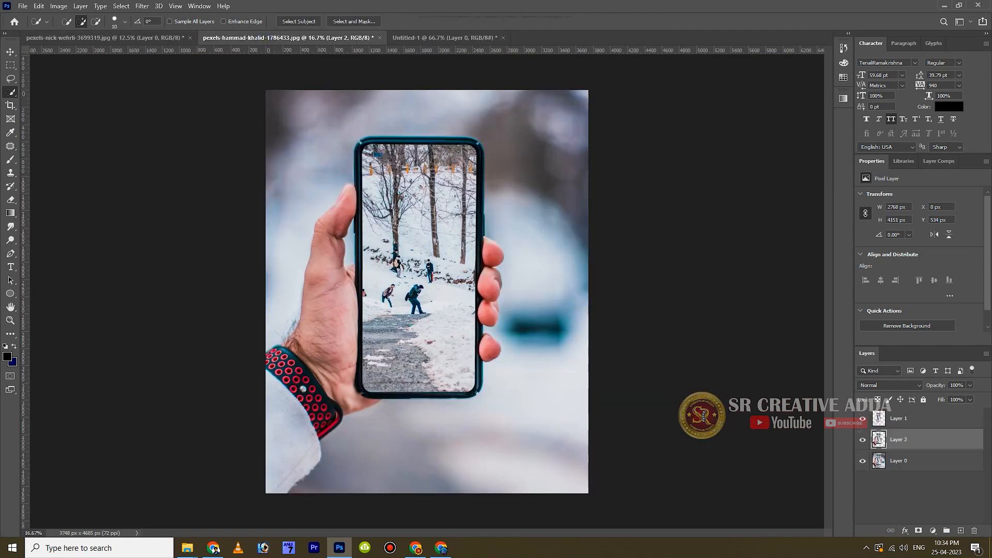
{"action": "left_click", "coordinate": [930, 422], "text": "shift"}
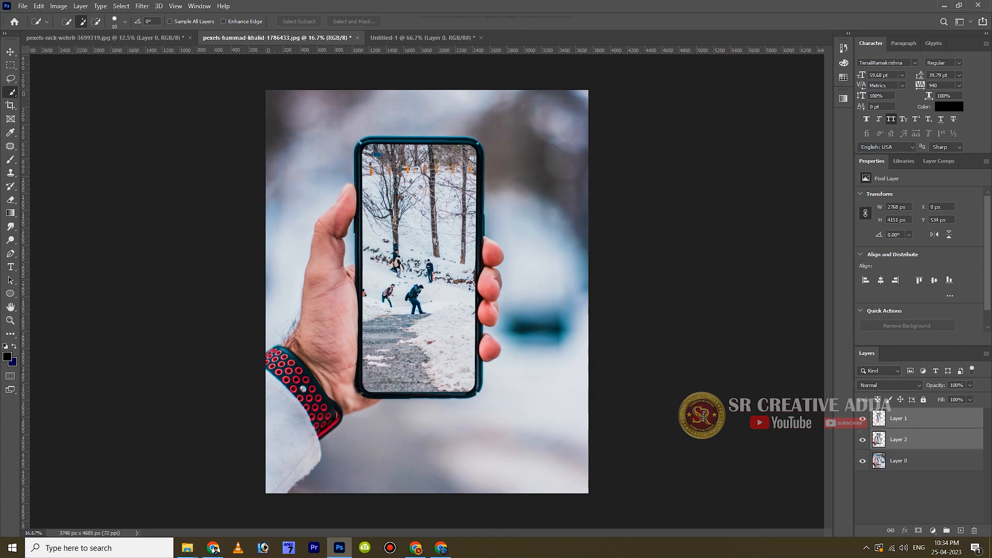
{"action": "key", "text": "v"}
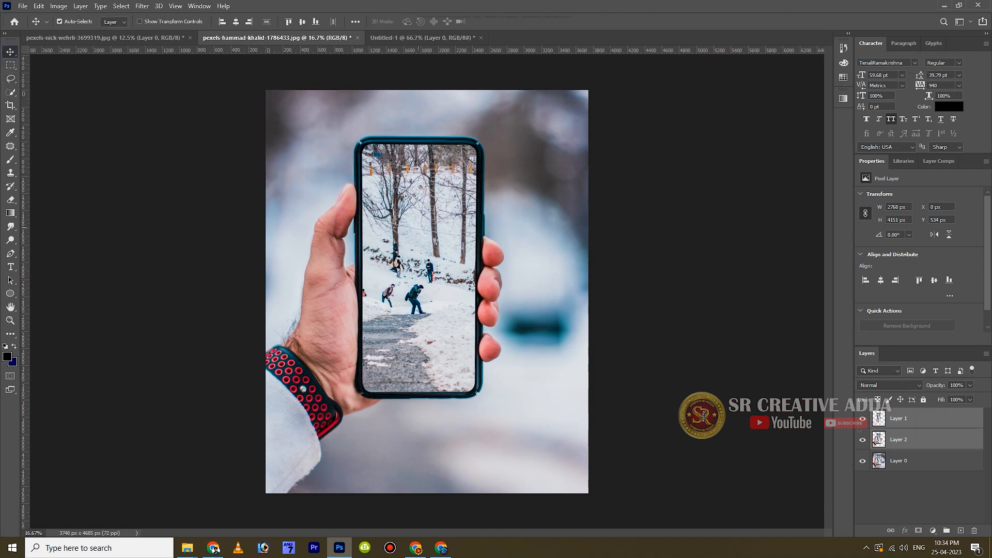
{"action": "left_click_drag", "start_coordinate": [420, 228], "coordinate": [396, 278]}
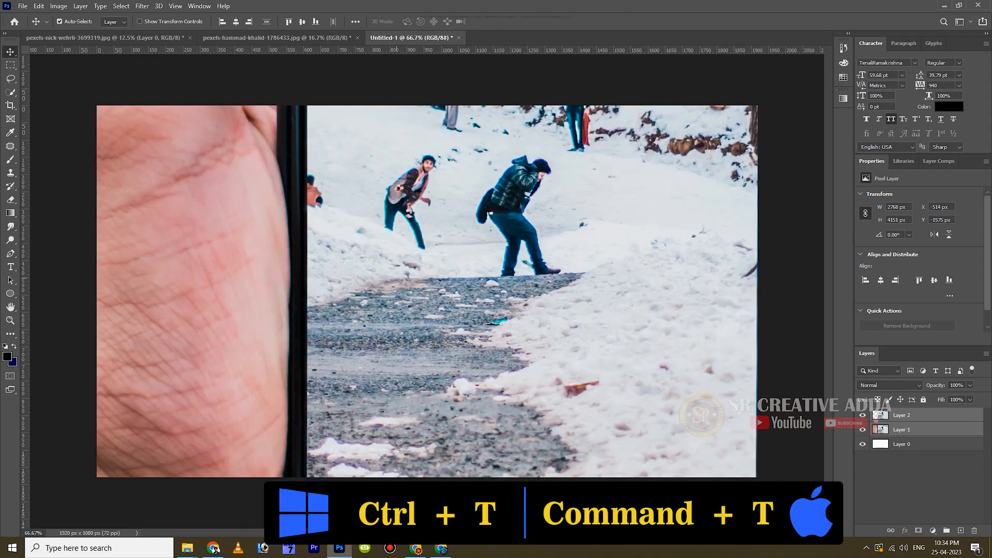
Scale the phone screen and hand layers together to about 34.1% and align them with the canvas's top-left corner
{"action": "key", "text": "ctrl+minus"}
{"action": "key", "text": "ctrl+minus"}
{"action": "key", "text": "ctrl+minus"}
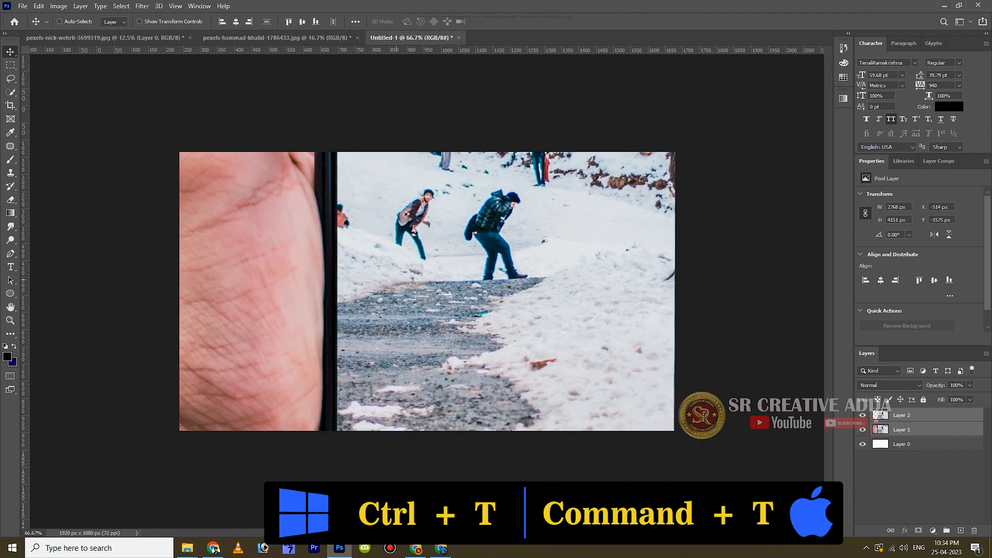
{"action": "key", "text": "ctrl+t"}
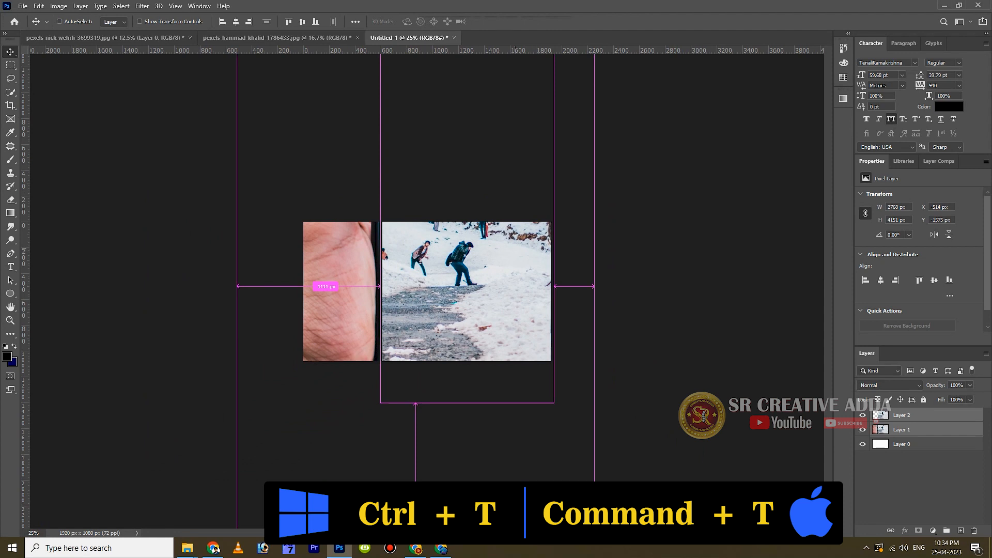
{"action": "left_click_drag", "start_coordinate": [594, 287], "coordinate": [372, 294]}
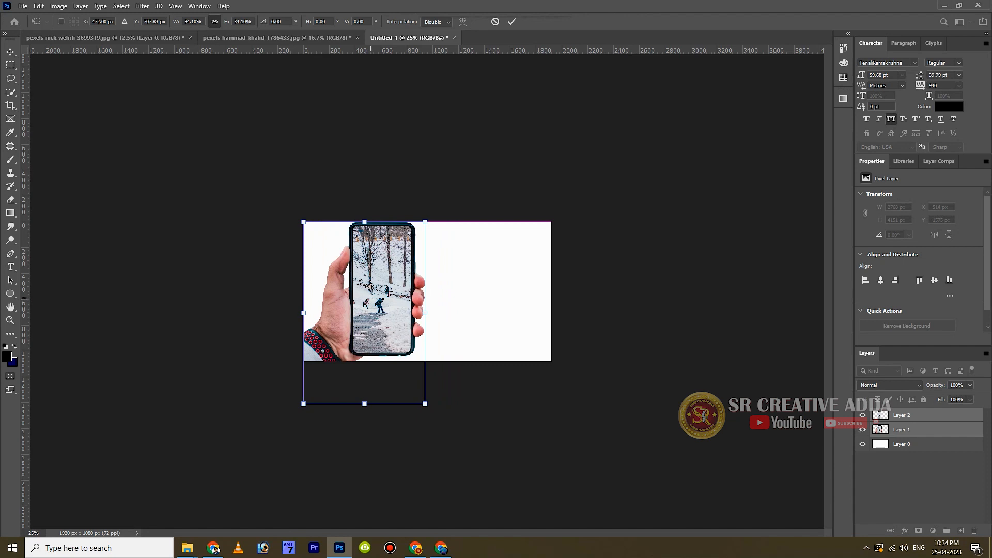
{"action": "key", "text": "Return"}
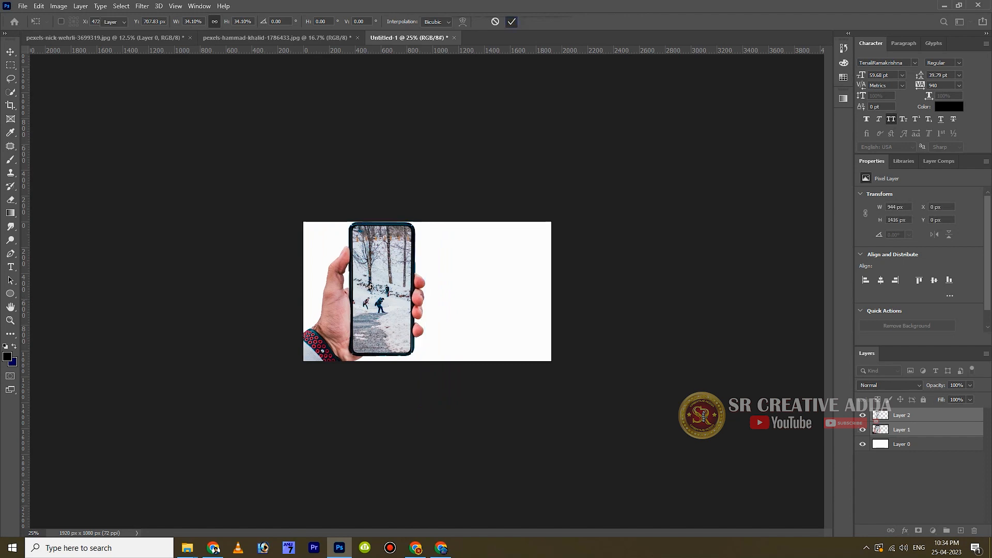
{"action": "key", "text": "ctrl+plus"}
{"action": "key", "text": "ctrl+plus"}
{"action": "key", "text": "ctrl+plus"}
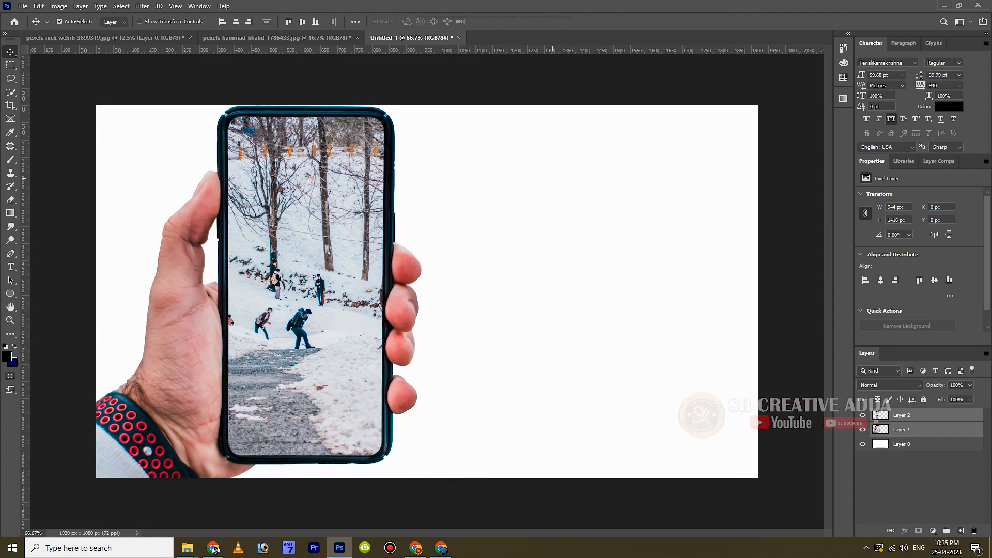
Bring the skateboarder photo into the Untitled-1 document as a new layer above the phone layers
{"action": "key", "text": "ctrl+Tab"}
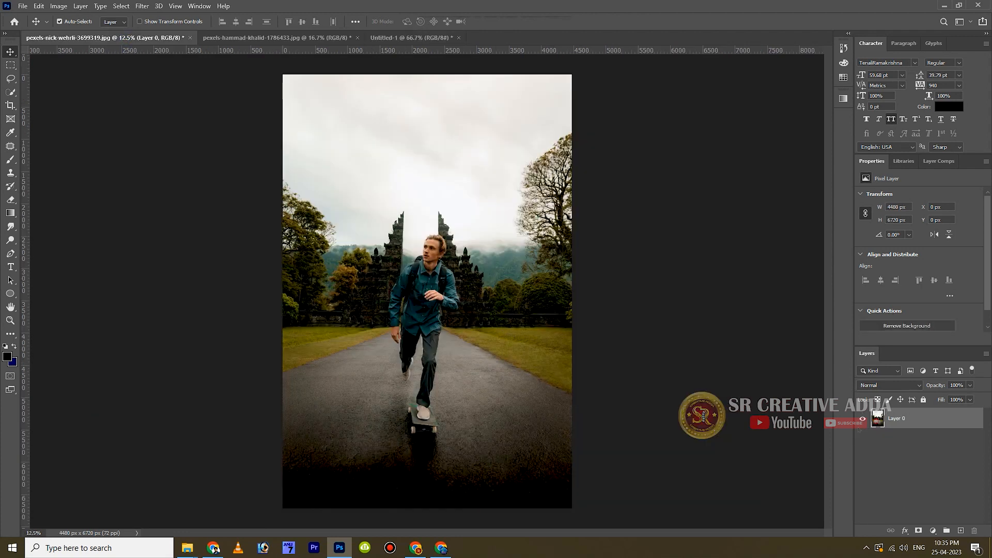
{"action": "key", "text": "ctrl+t"}
{"action": "left_click_drag", "start_coordinate": [571, 507], "coordinate": [496, 332]}
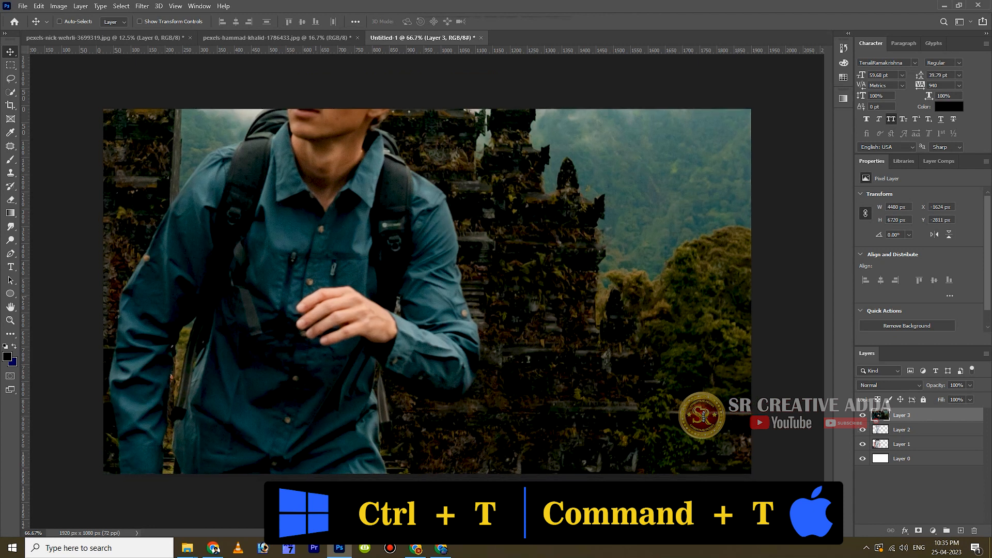
Scale the skateboarder layer to about 28.22% and position it over the hand and phone at the canvas's left edge
{"action": "key", "text": "ctrl+minus"}
{"action": "key", "text": "ctrl+minus"}
{"action": "key", "text": "ctrl+minus"}
{"action": "key", "text": "ctrl+minus"}
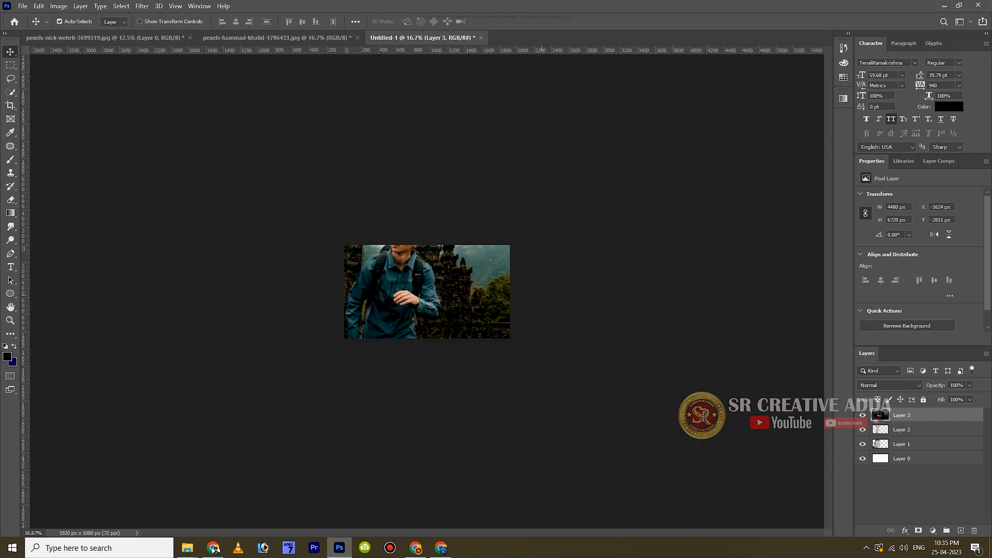
{"action": "key", "text": "ctrl+t"}
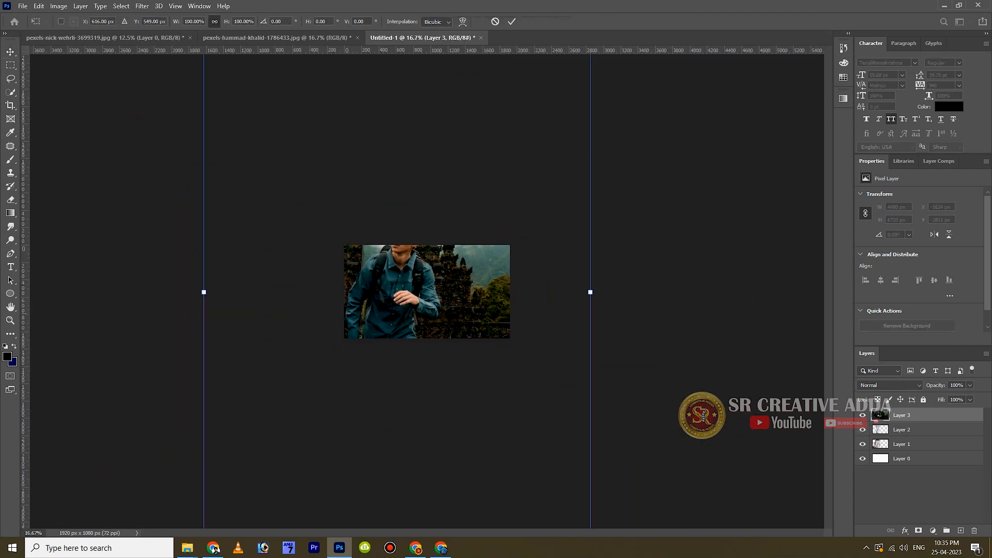
{"action": "left_click_drag", "start_coordinate": [590, 292], "coordinate": [413, 293]}
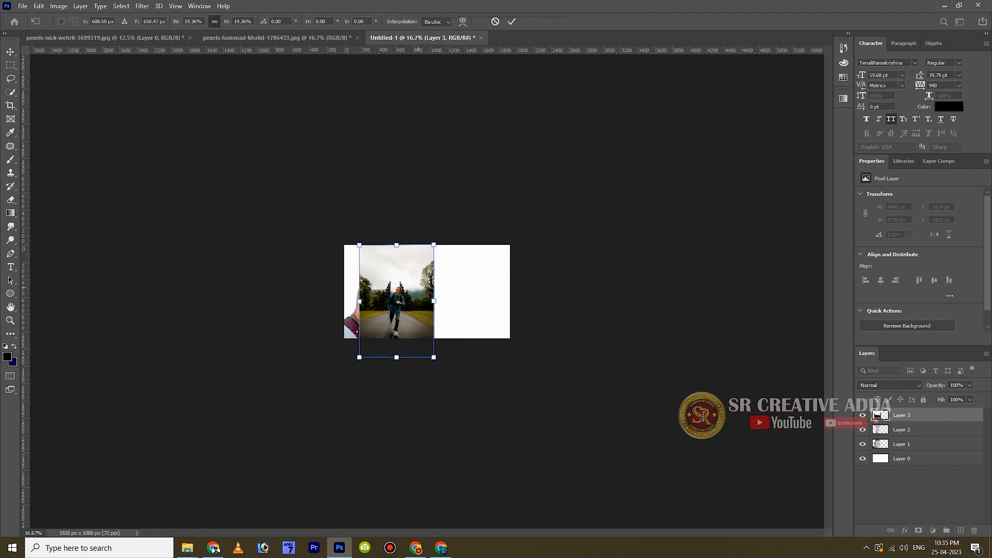
{"action": "left_click_drag", "start_coordinate": [435, 244], "coordinate": [490, 203]}
{"action": "left_click_drag", "start_coordinate": [427, 268], "coordinate": [412, 284]}
Lower the skateboarder layer's opacity to 45% and shift it slightly upward so the man lines up with the phone screen
{"action": "left_click", "coordinate": [970, 385]}
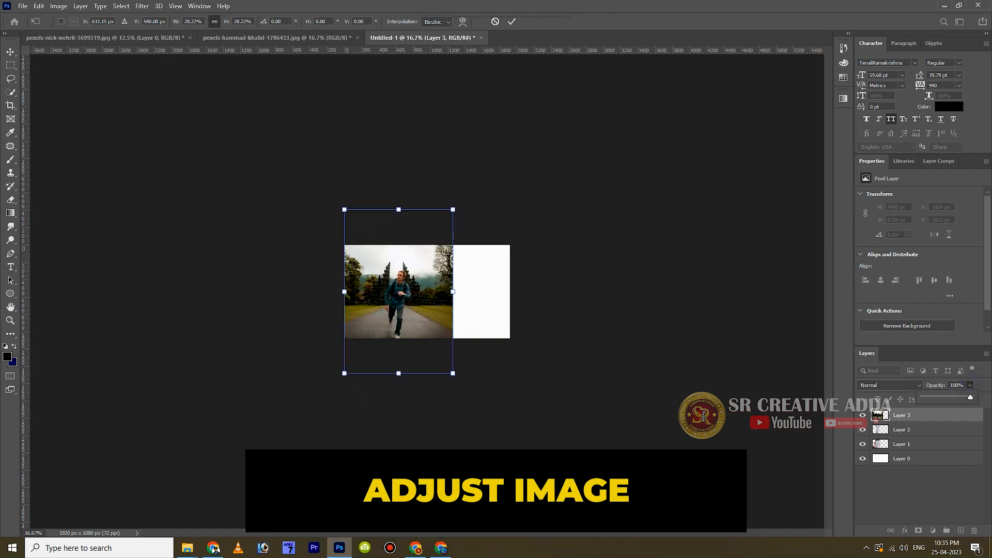
{"action": "left_click_drag", "start_coordinate": [973, 397], "coordinate": [944, 397]}
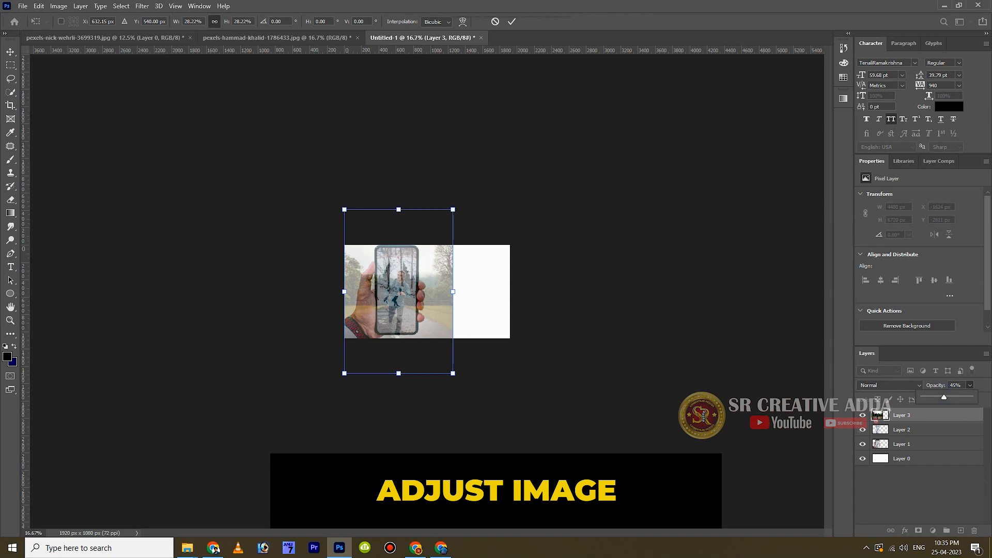
{"action": "mouse_move", "coordinate": [425, 254]}
{"action": "left_mouse_down"}
{"action": "mouse_move", "coordinate": [425, 240]}
{"action": "mouse_move", "coordinate": [427, 248]}
{"action": "left_mouse_up"}
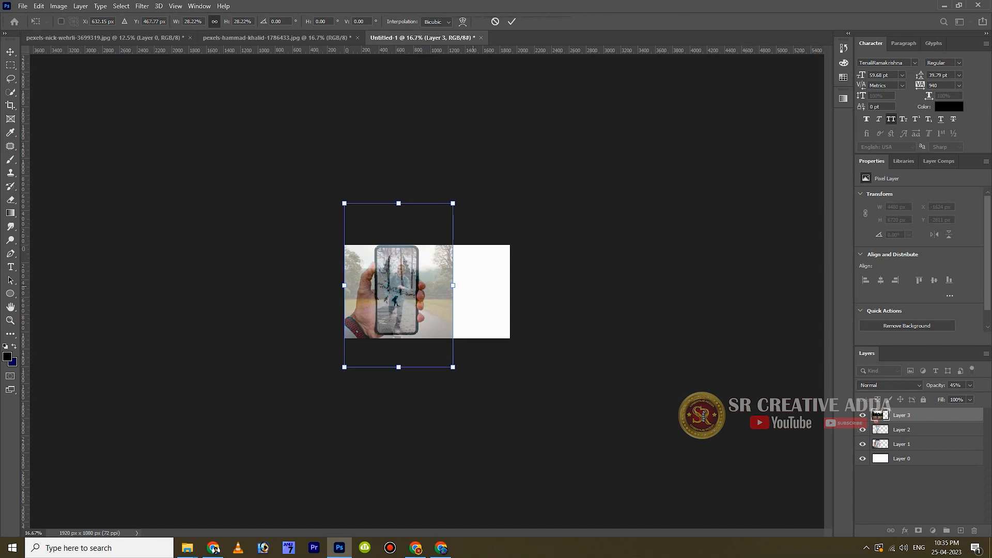
{"action": "left_click", "coordinate": [512, 21]}
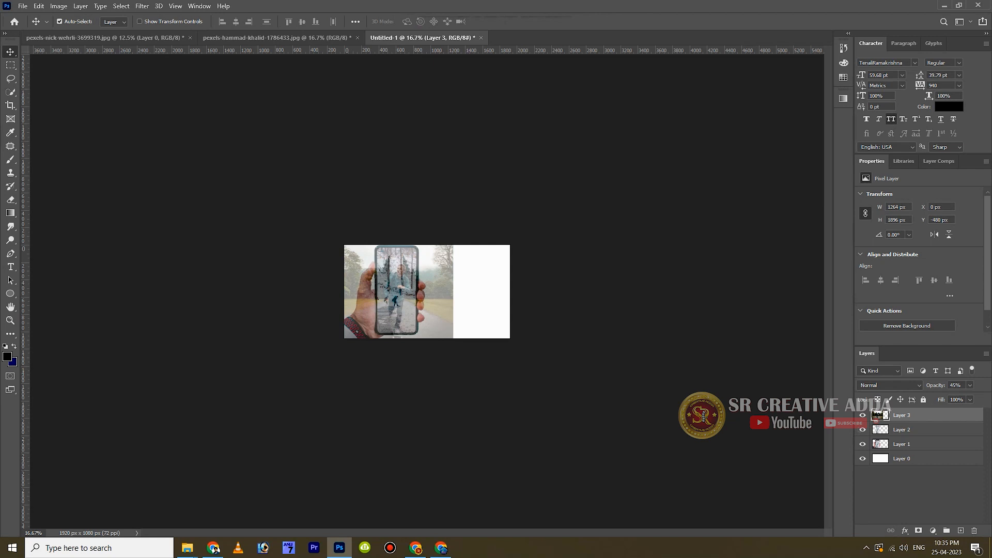
Restore the skateboarder layer's opacity to 100% and duplicate the layer
{"action": "left_click", "coordinate": [971, 385]}
{"action": "left_click_drag", "start_coordinate": [959, 397], "coordinate": [984, 396]}
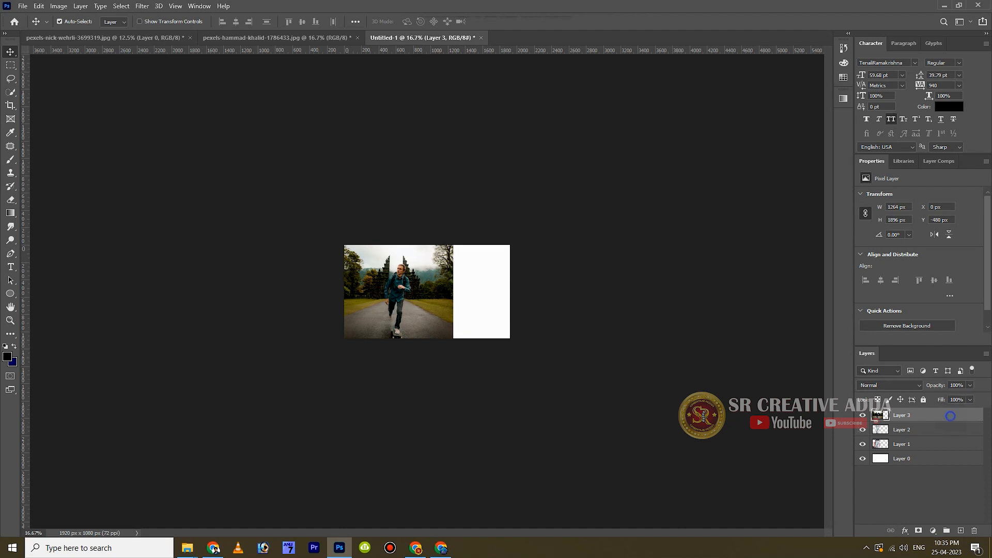
{"action": "left_click_drag", "start_coordinate": [901, 415], "coordinate": [961, 530]}
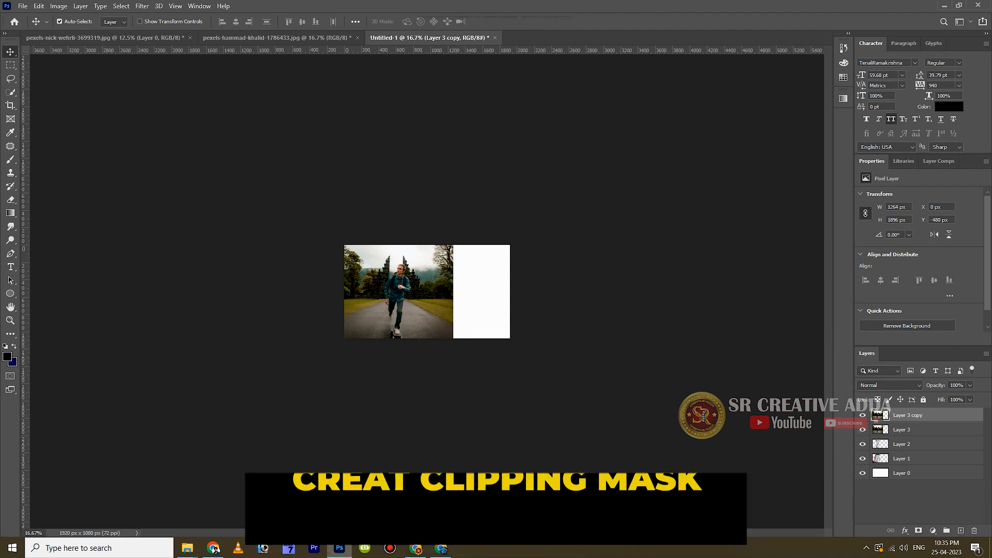
Hide Layer 3 copy and clip Layer 3 to the phone screen shape in Layer 2
{"action": "left_click", "coordinate": [862, 415]}
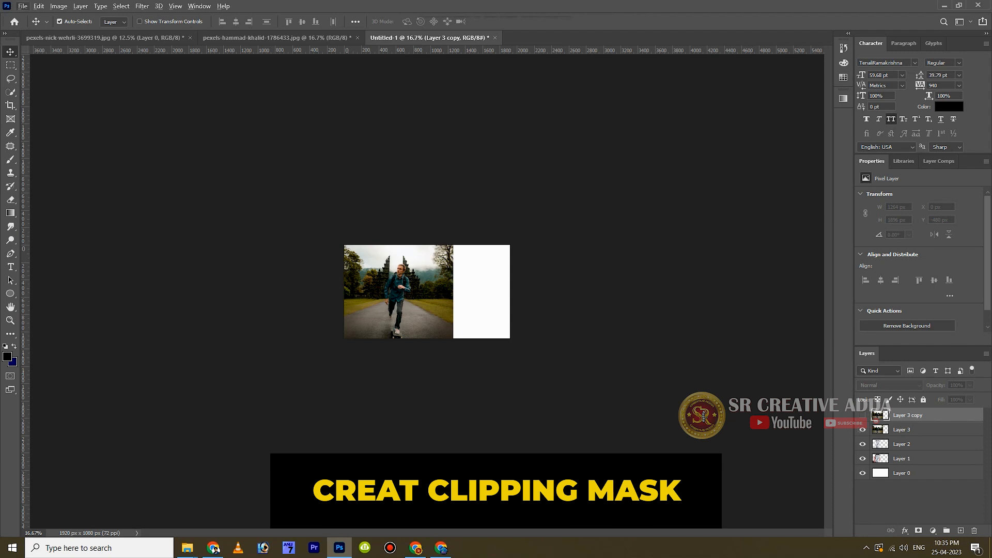
{"action": "left_click", "coordinate": [933, 430]}
{"action": "key", "text": "ctrl+alt+g"}
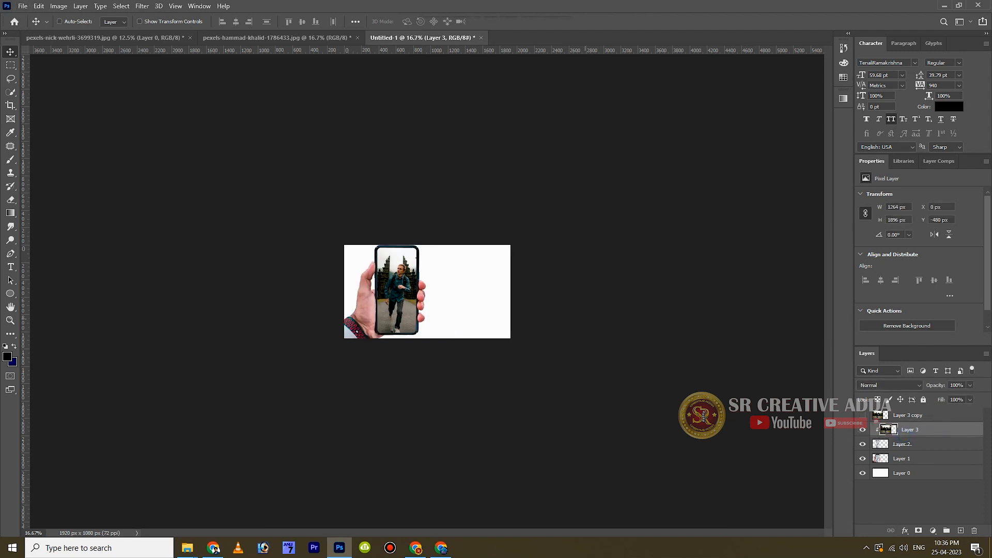
{"action": "key", "text": "ctrl+plus"}
{"action": "key", "text": "ctrl+plus"}
{"action": "key", "text": "ctrl+plus"}
{"action": "key", "text": "ctrl+plus"}
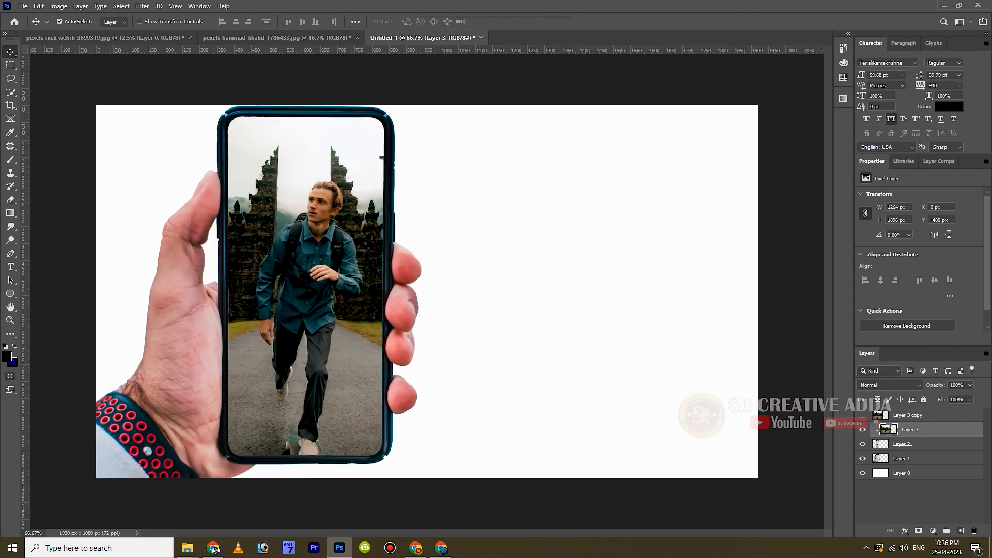
Show Layer 3 copy, select the skateboarder with a cleaned-up edge around the skateboard, and copy the selection to a new layer
{"action": "key", "text": "alt+bracketright"}
{"action": "key", "text": "ctrl+comma"}
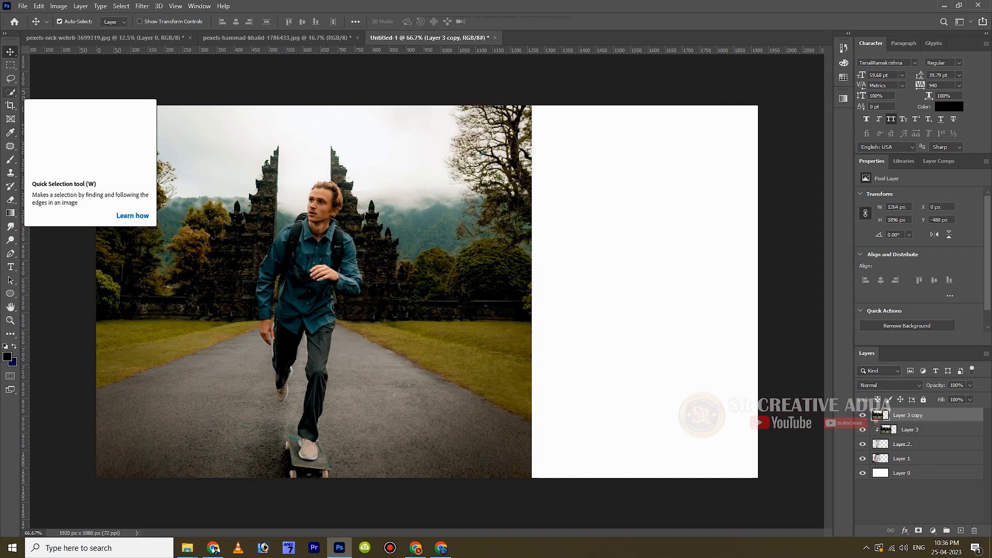
{"action": "left_click", "coordinate": [11, 92]}
{"action": "left_click", "coordinate": [298, 22]}
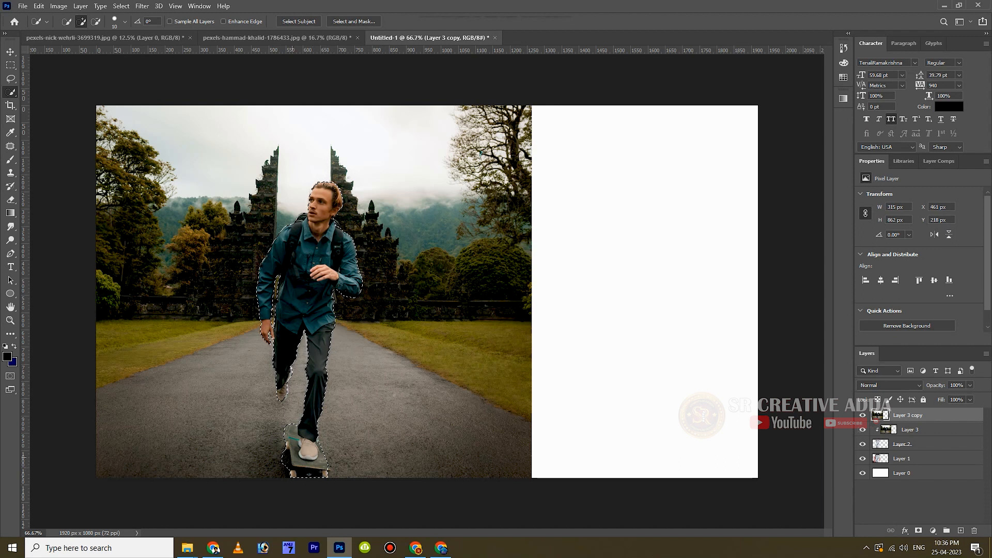
{"action": "key", "text": "alt"}
{"action": "left_click", "coordinate": [308, 472], "text": "alt"}
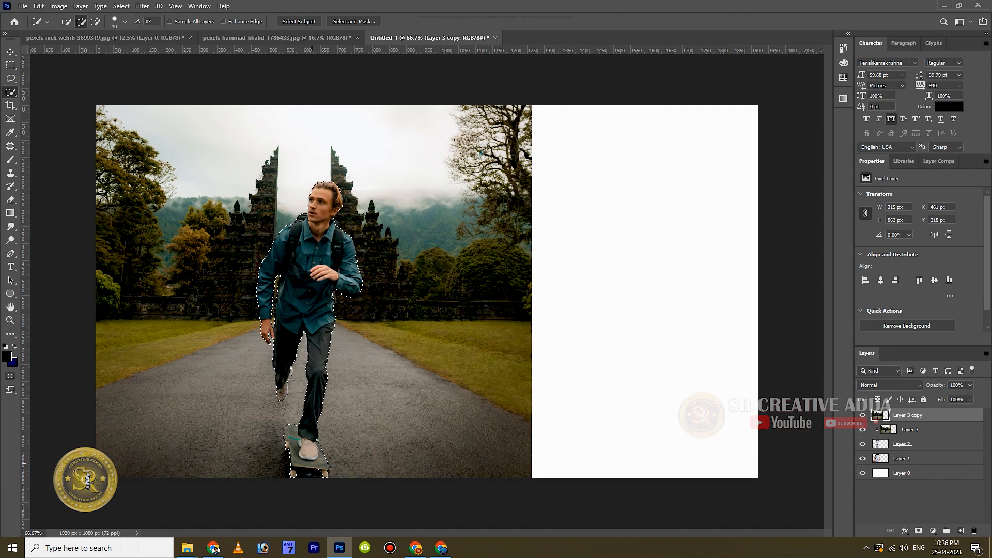
{"action": "key", "text": "alt"}
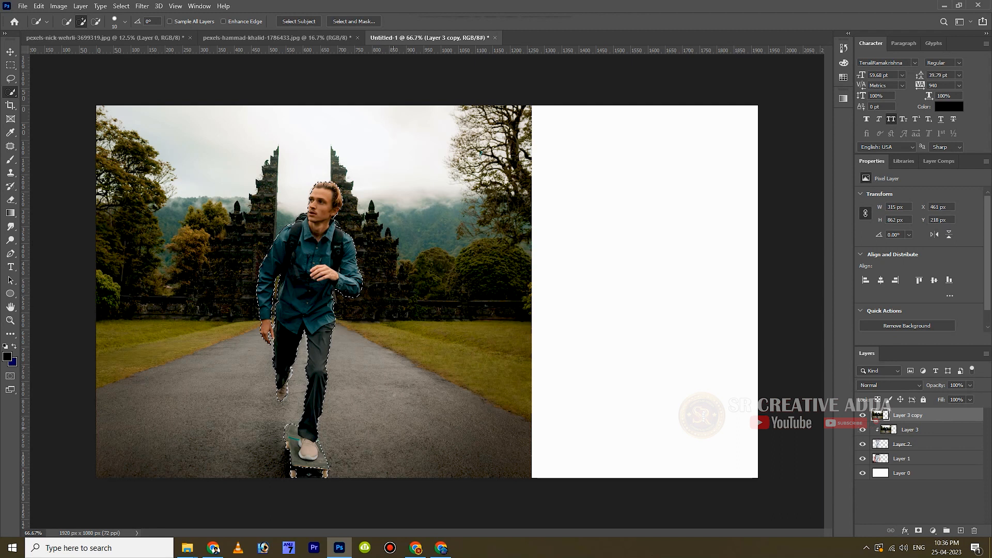
{"action": "key", "text": "ctrl+j"}
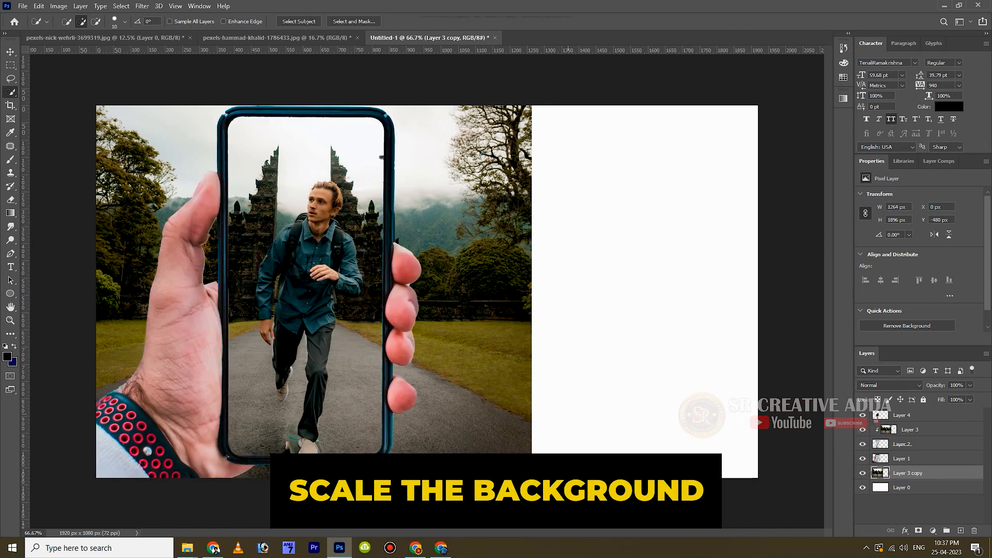
Stretch Layer 3 copy horizontally to about 207.67% so it fills the canvas width behind the hand and phone
{"action": "key", "text": "ctrl+t"}
{"action": "left_click_drag", "start_coordinate": [531, 267], "coordinate": [766, 266]}
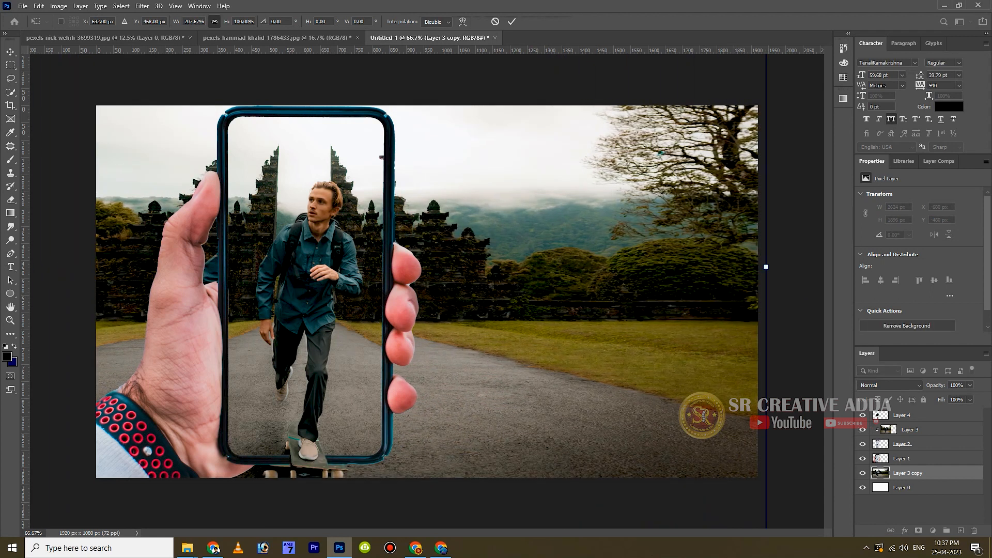
{"action": "key", "text": "Return"}
{"action": "key", "text": "w"}
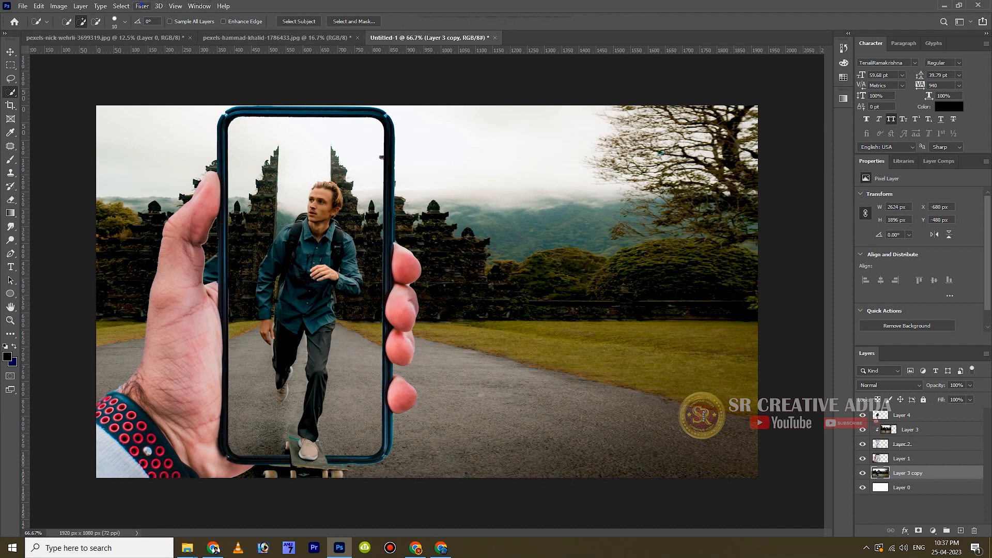
Blur the background in Layer 3 copy with a Gaussian Blur of 6.4 pixels radius
{"action": "left_click", "coordinate": [141, 6]}
{"action": "mouse_move", "coordinate": [175, 123]}
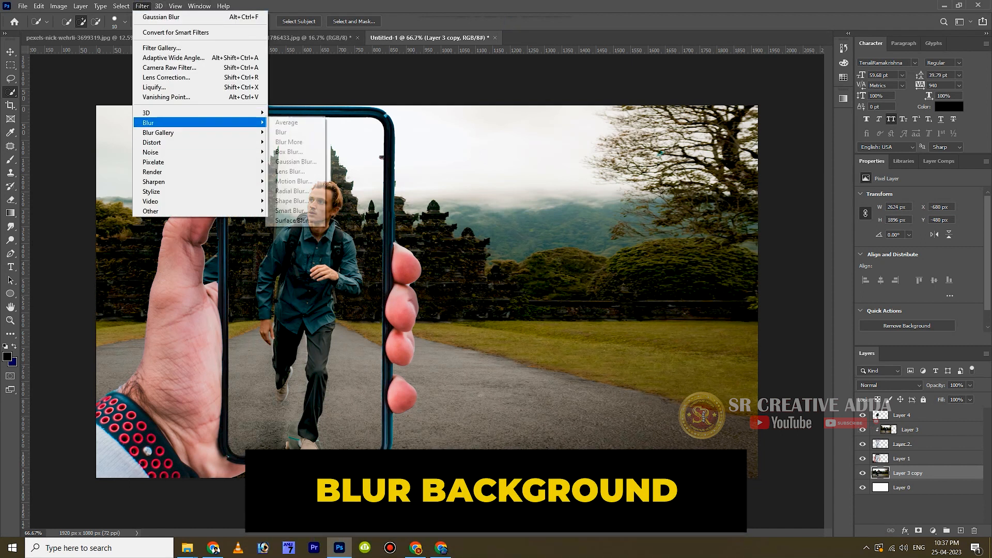
{"action": "left_click", "coordinate": [296, 162]}
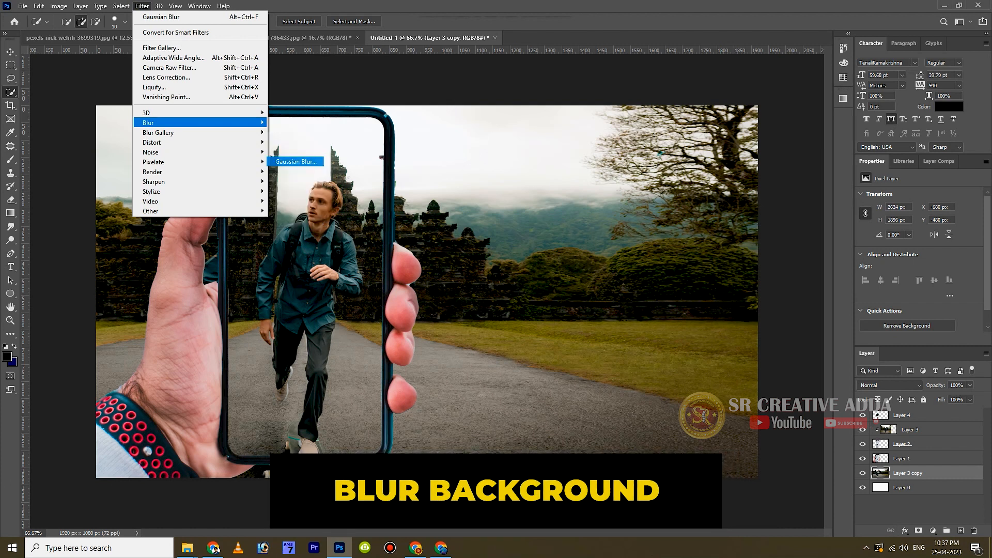
{"action": "left_click_drag", "start_coordinate": [449, 272], "coordinate": [448, 271]}
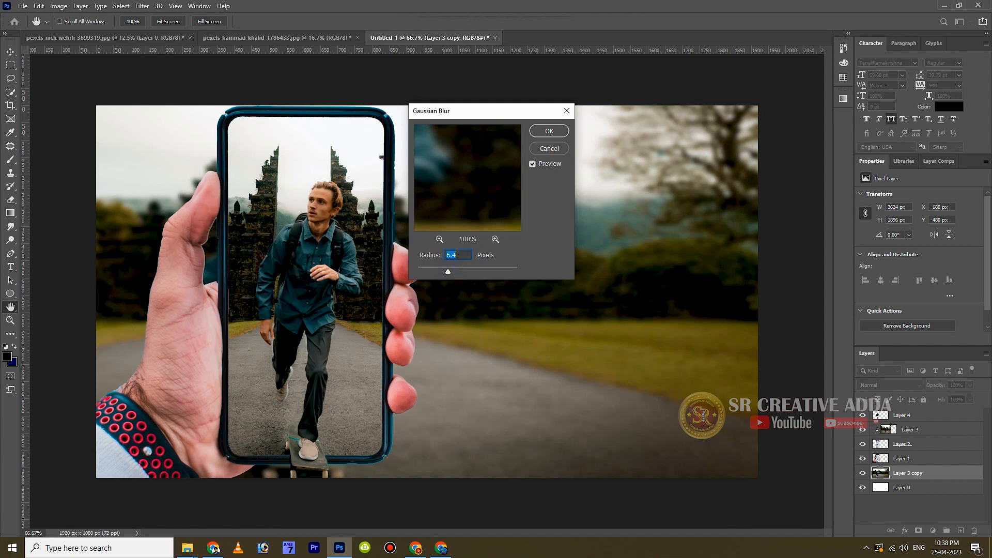
{"action": "key", "text": "Return"}
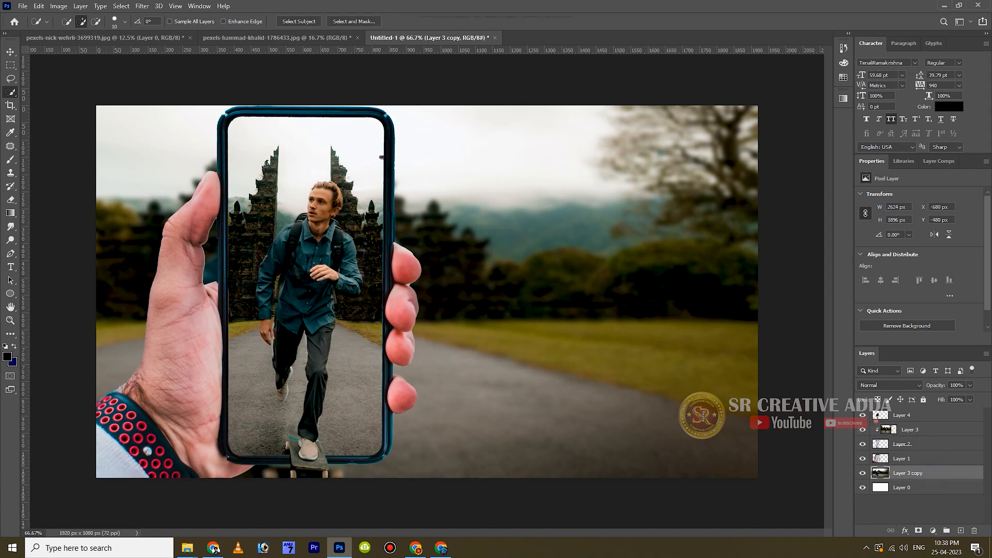
Apply a second Gaussian Blur with a much smaller radius to the background in Layer 3 copy
{"action": "left_click", "coordinate": [142, 6]}
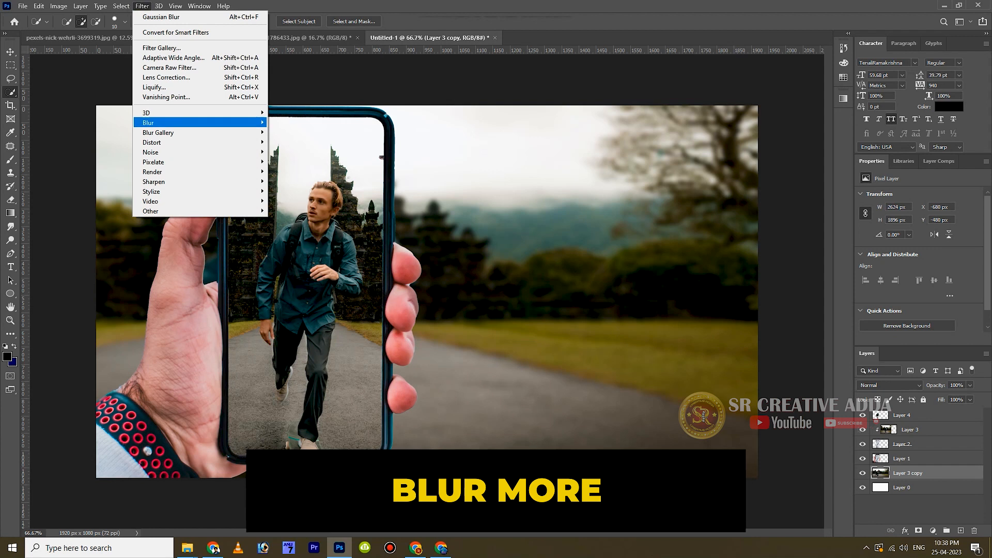
{"action": "mouse_move", "coordinate": [176, 123]}
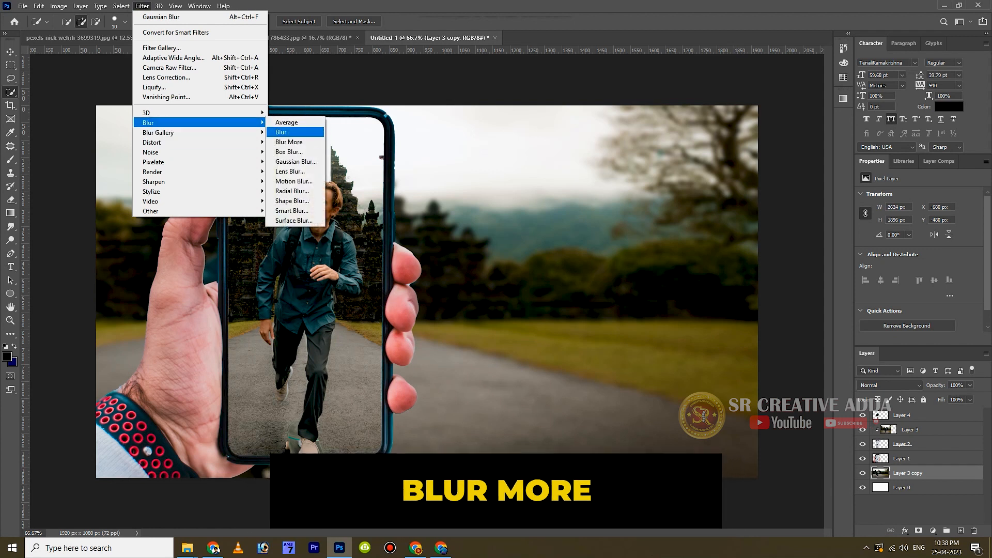
{"action": "left_click", "coordinate": [296, 162]}
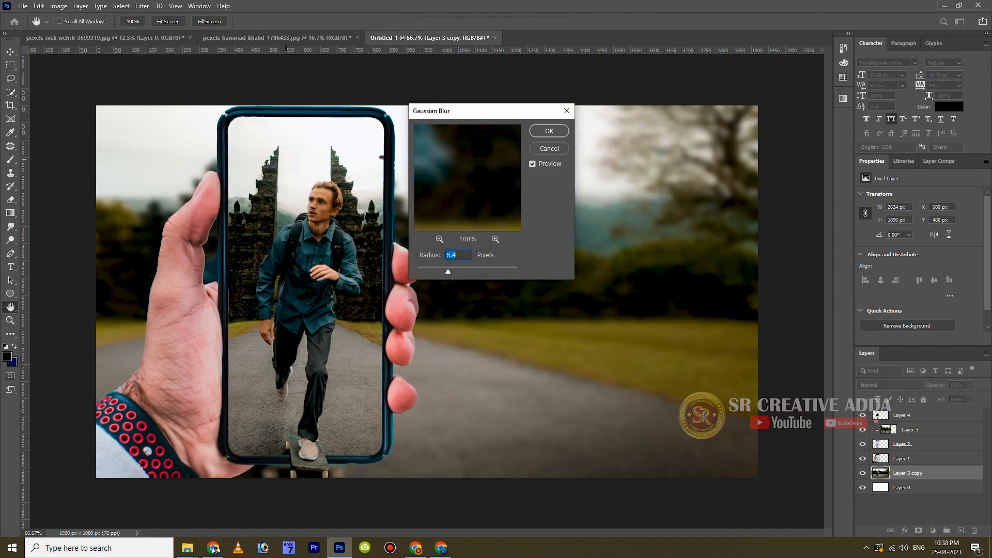
{"action": "left_click", "coordinate": [436, 271]}
{"action": "left_click", "coordinate": [430, 270]}
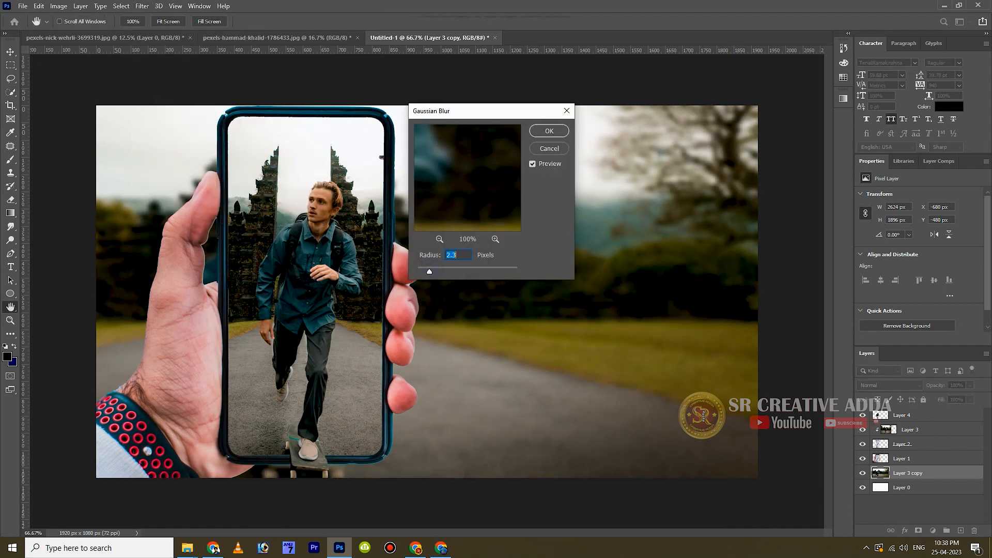
{"action": "left_click_drag", "start_coordinate": [425, 272], "coordinate": [418, 272]}
{"action": "key", "text": "Return"}
{"action": "key", "text": "w"}
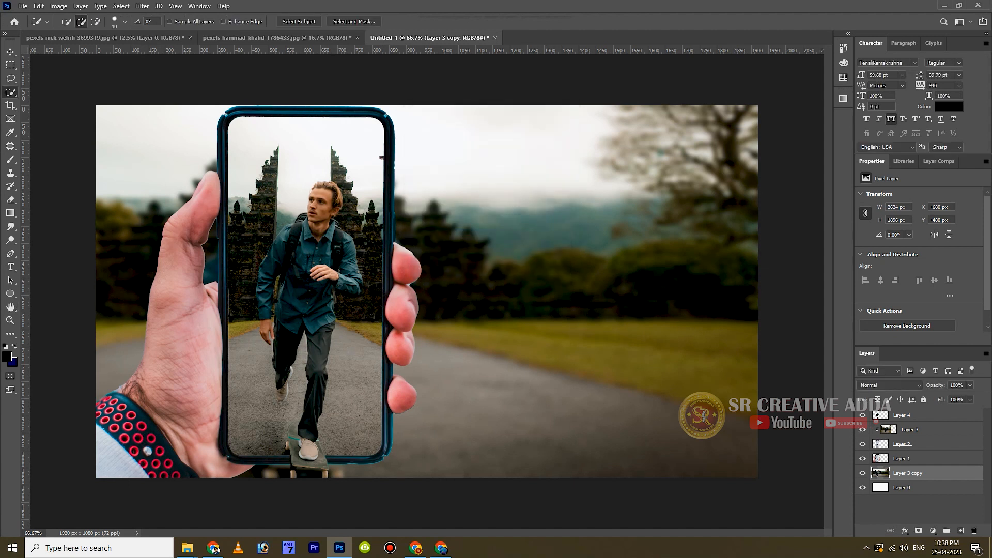
Grade Layer 3 copy with the Camera Raw Filter: temperature +7, tint -15 and slightly raised saturation
{"action": "key", "text": "v"}
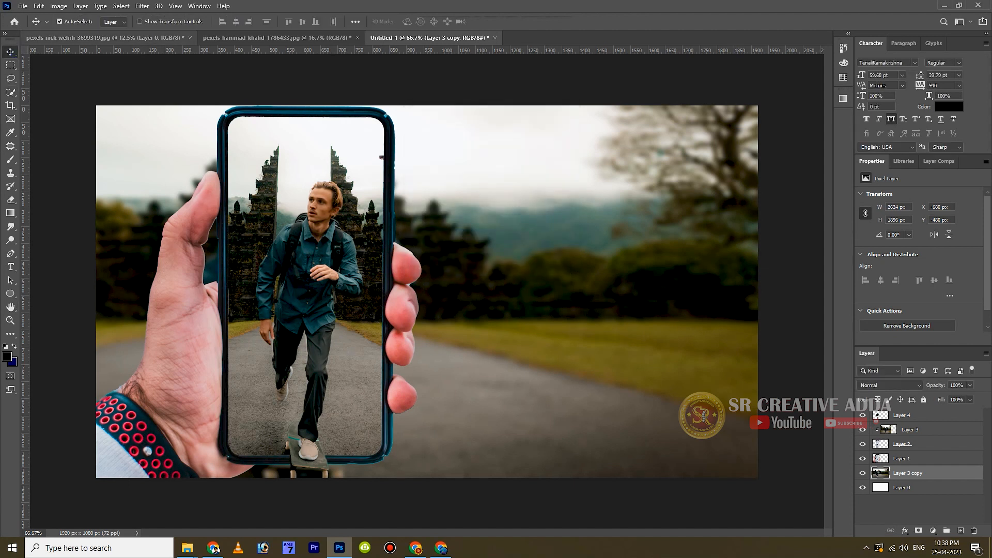
{"action": "left_click", "coordinate": [142, 6]}
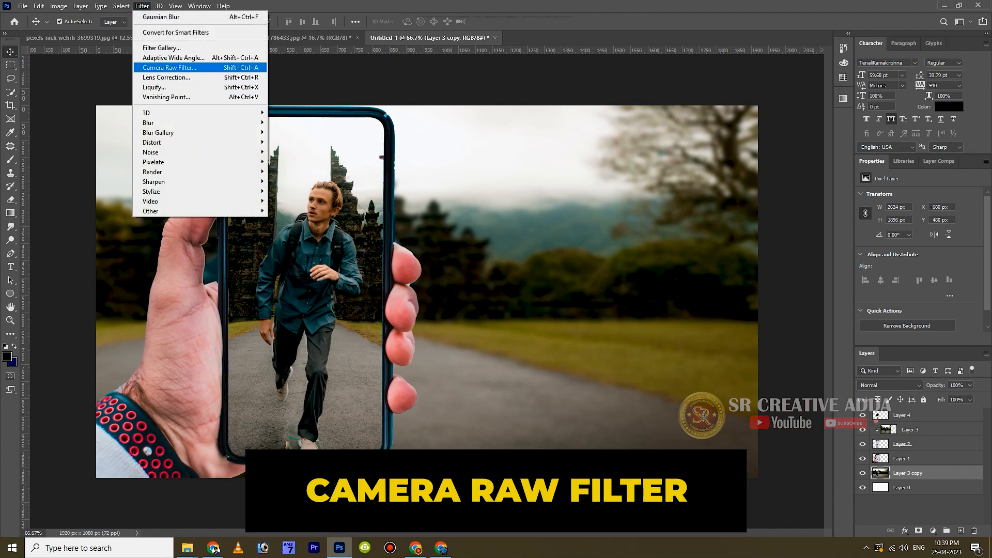
{"action": "left_click", "coordinate": [170, 67]}
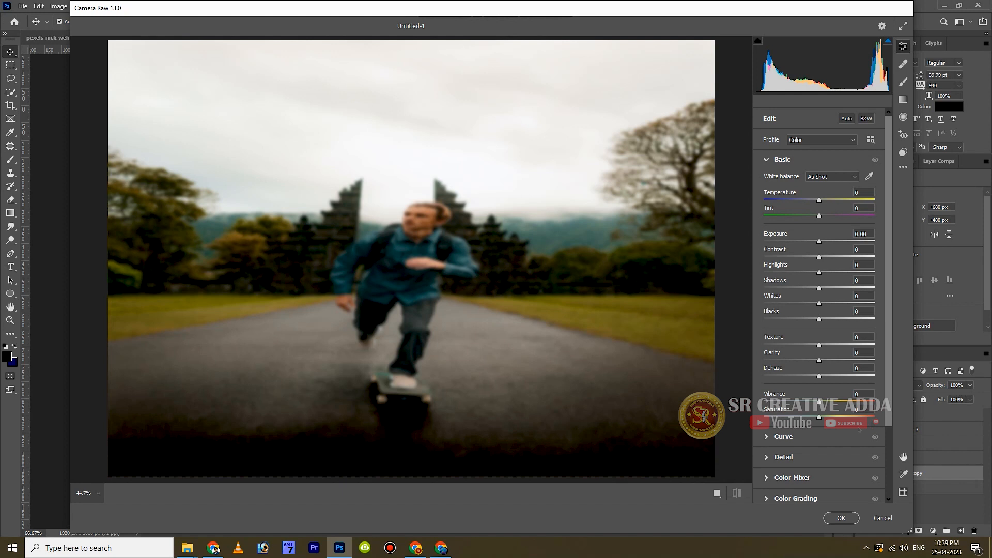
{"action": "left_click_drag", "start_coordinate": [820, 200], "coordinate": [811, 215]}
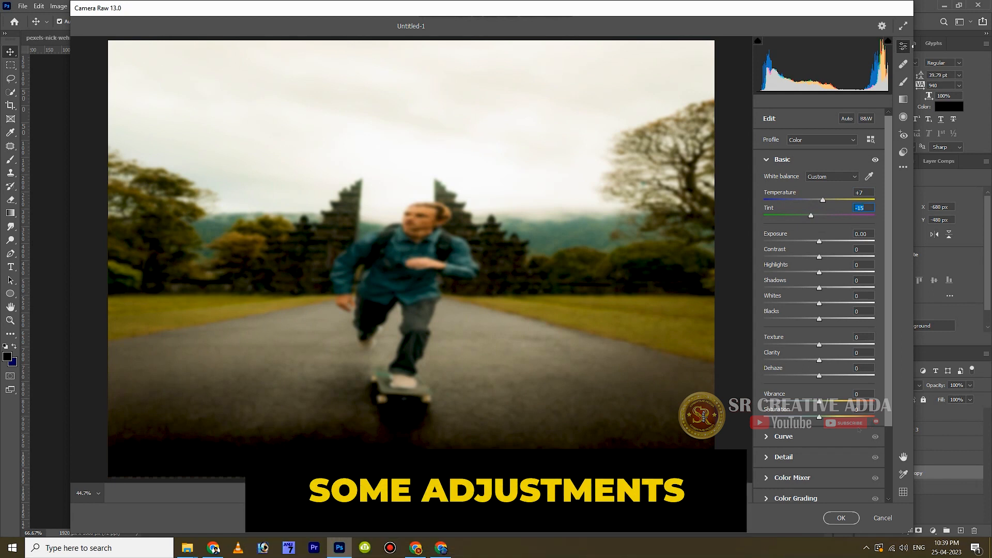
{"action": "left_click_drag", "start_coordinate": [819, 417], "coordinate": [825, 417]}
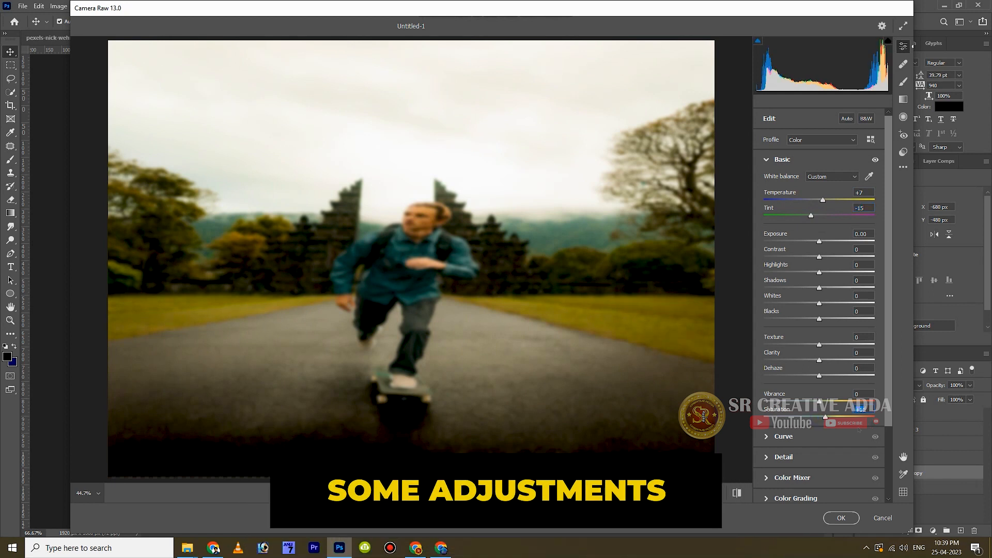
{"action": "key", "text": "Return"}
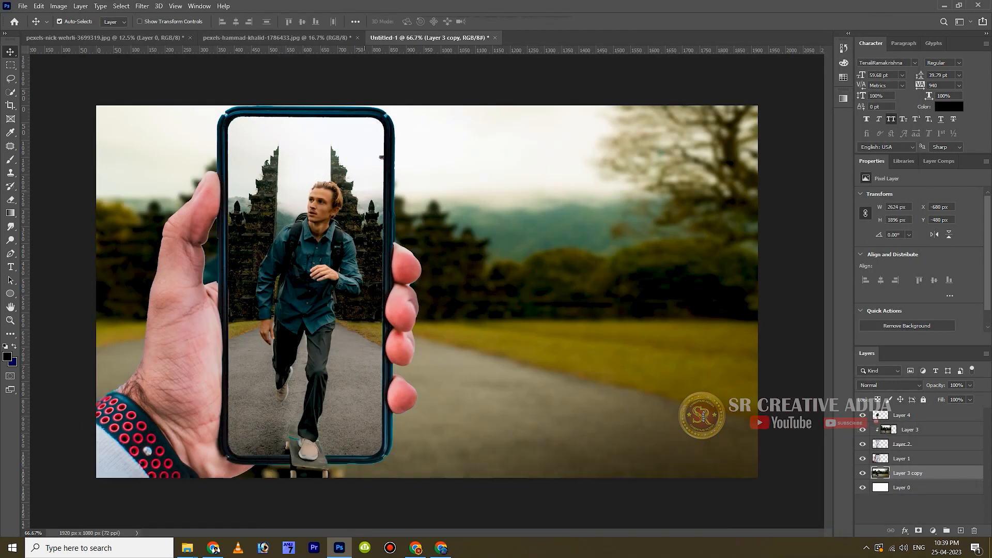
Open Layer 3 in the Camera Raw Filter and set vibrance +6, temperature -2 and tint -1, with slightly raised saturation
{"action": "left_click", "coordinate": [351, 181]}
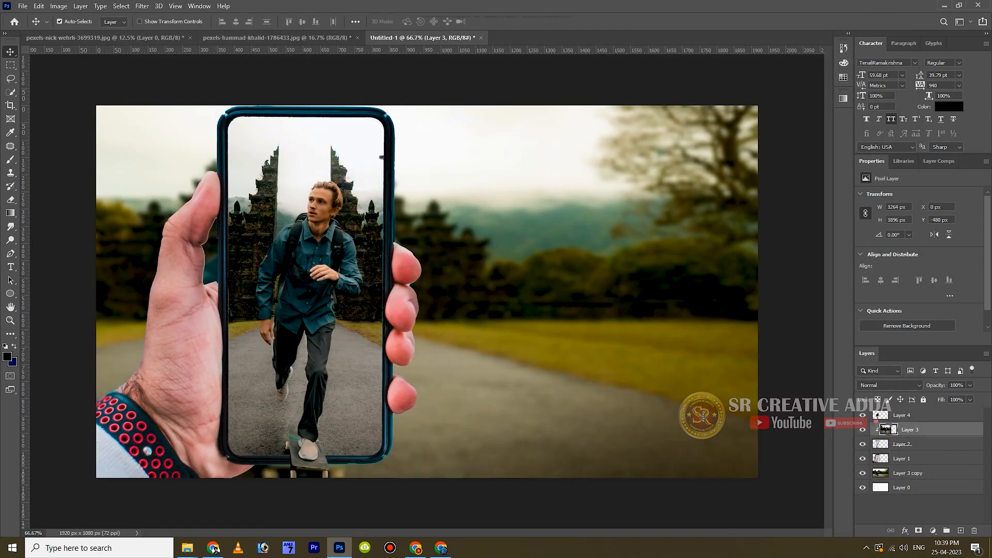
{"action": "left_click", "coordinate": [142, 7]}
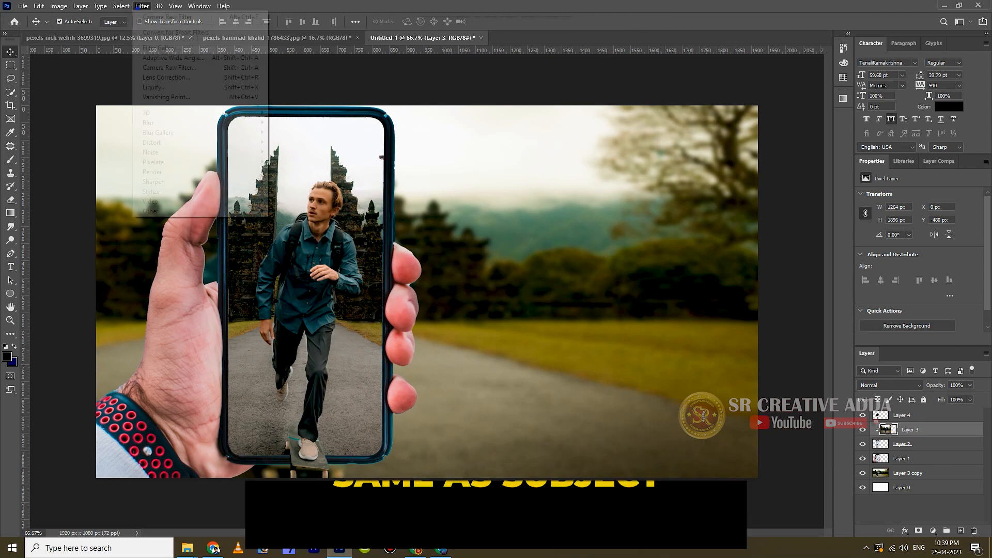
{"action": "left_click", "coordinate": [171, 68]}
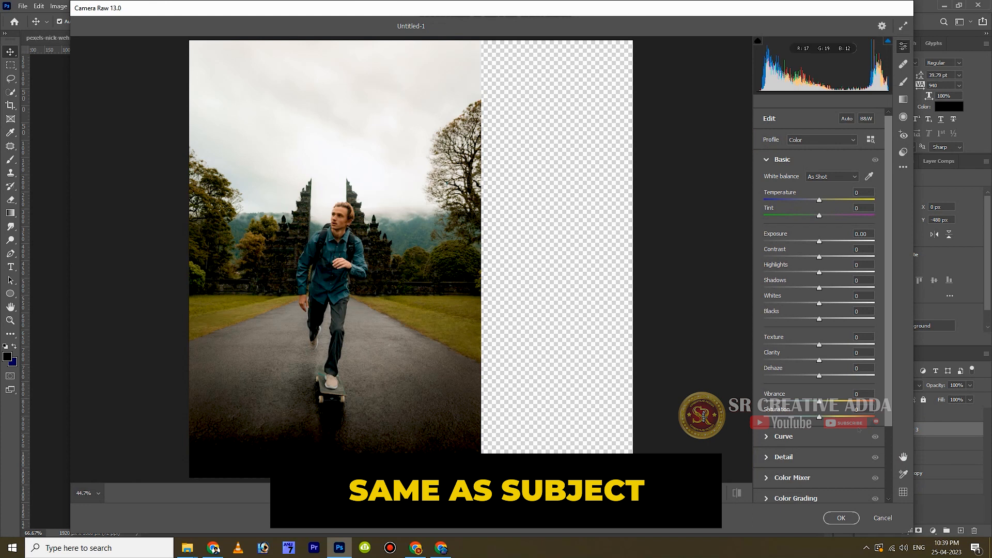
{"action": "left_click_drag", "start_coordinate": [820, 417], "coordinate": [822, 401]}
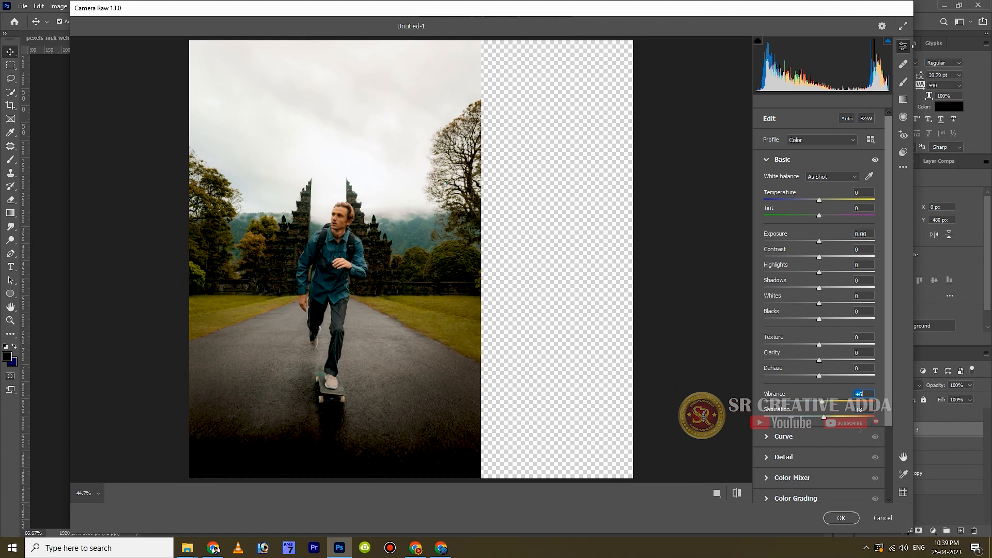
{"action": "mouse_move", "coordinate": [819, 200]}
{"action": "left_mouse_down"}
{"action": "mouse_move", "coordinate": [815, 215]}
{"action": "mouse_move", "coordinate": [818, 200]}
{"action": "left_mouse_up"}
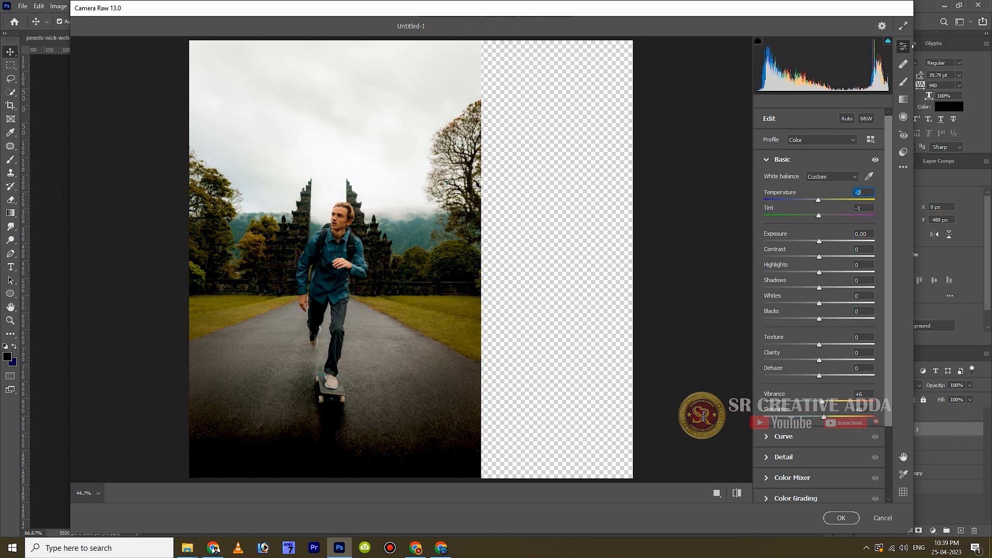
Set Layer 3's exposure to -0.10, contrast to +34, highlights to +4 and dehaze to +25, raise clarity slightly, and apply the filter
{"action": "left_click_drag", "start_coordinate": [819, 273], "coordinate": [818, 242]}
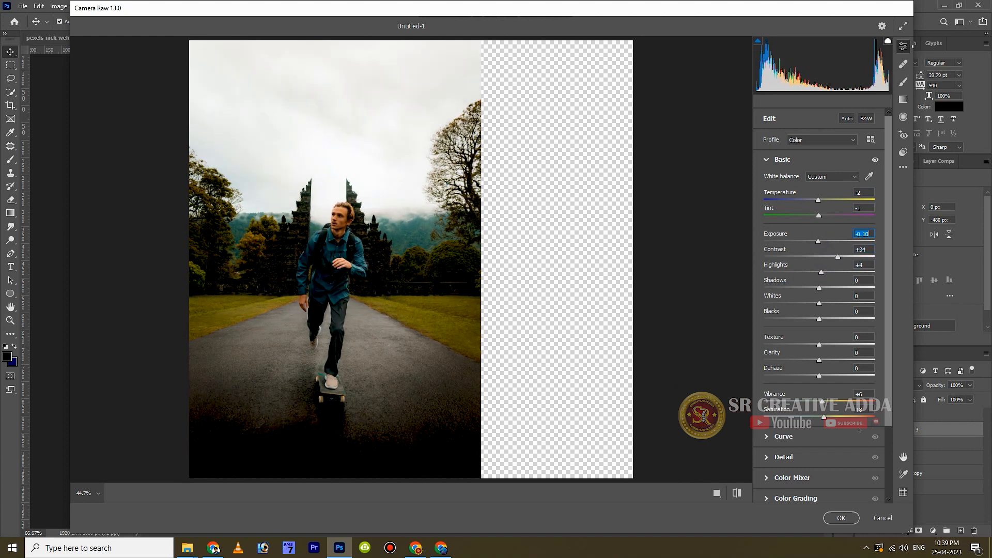
{"action": "mouse_move", "coordinate": [819, 376]}
{"action": "left_mouse_down"}
{"action": "mouse_move", "coordinate": [857, 376]}
{"action": "mouse_move", "coordinate": [833, 376]}
{"action": "left_mouse_up"}
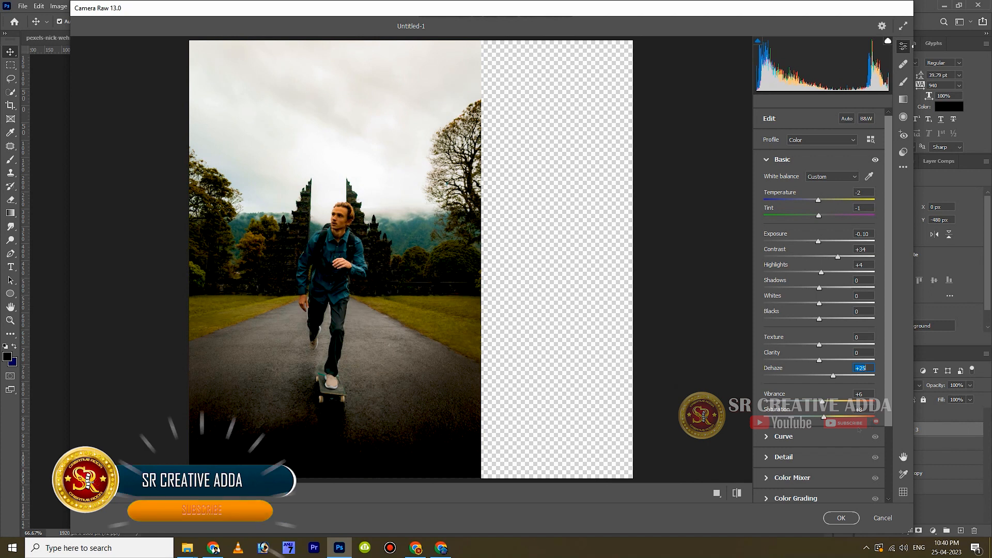
{"action": "left_click_drag", "start_coordinate": [819, 360], "coordinate": [828, 360]}
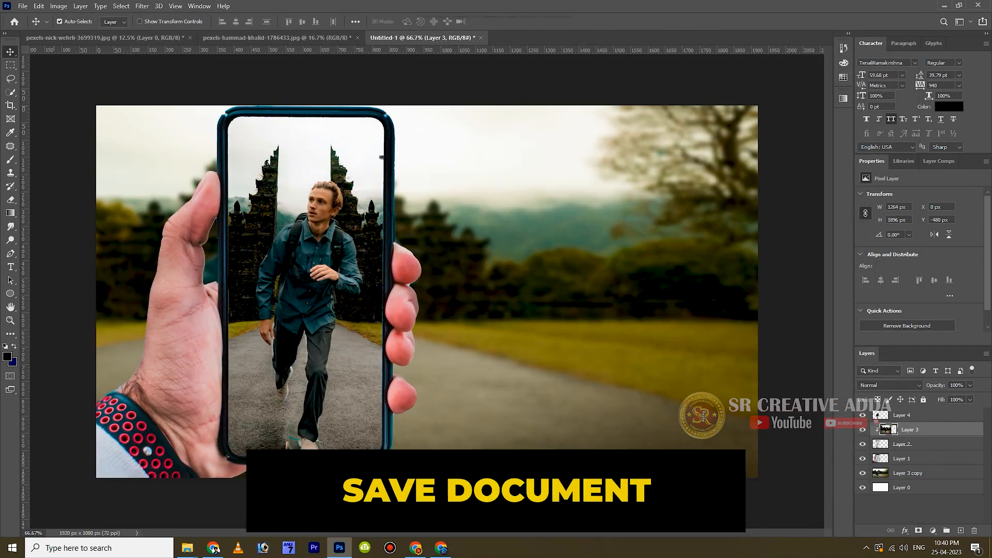
Save the composite on the computer as the Photoshop file THUMBN in the PROJECT 92 folder, with Maximize Compatibility on
{"action": "left_click", "coordinate": [22, 6]}
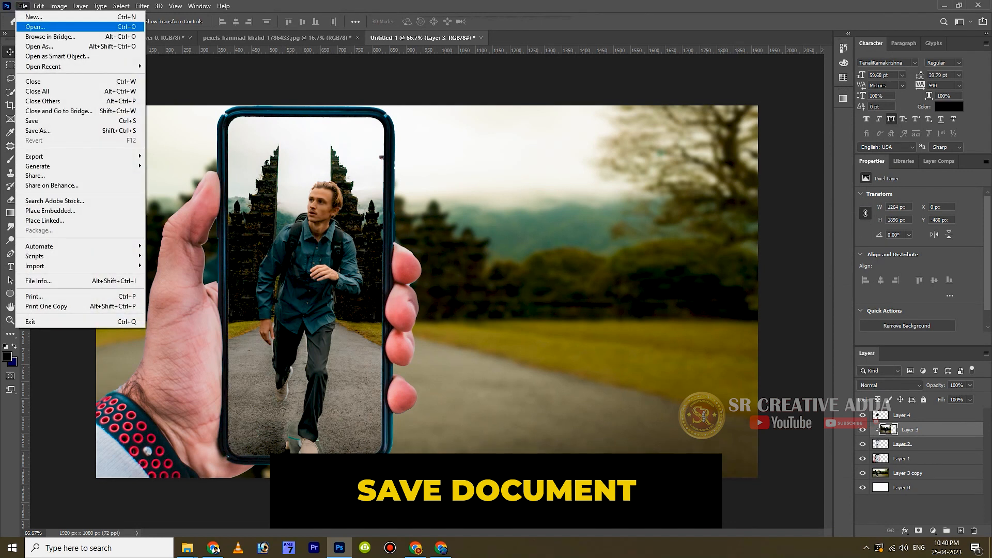
{"action": "key", "text": "Return"}
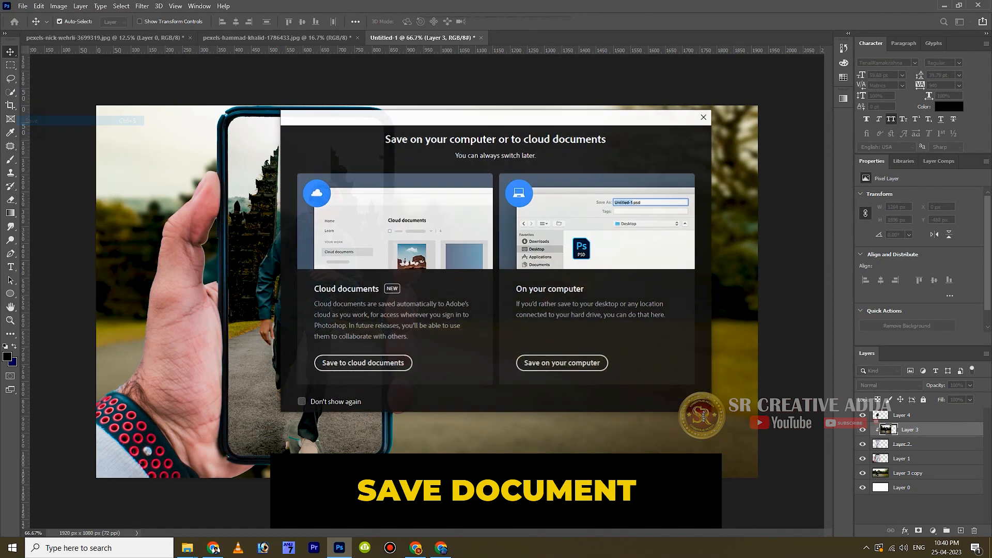
{"action": "left_click", "coordinate": [560, 361]}
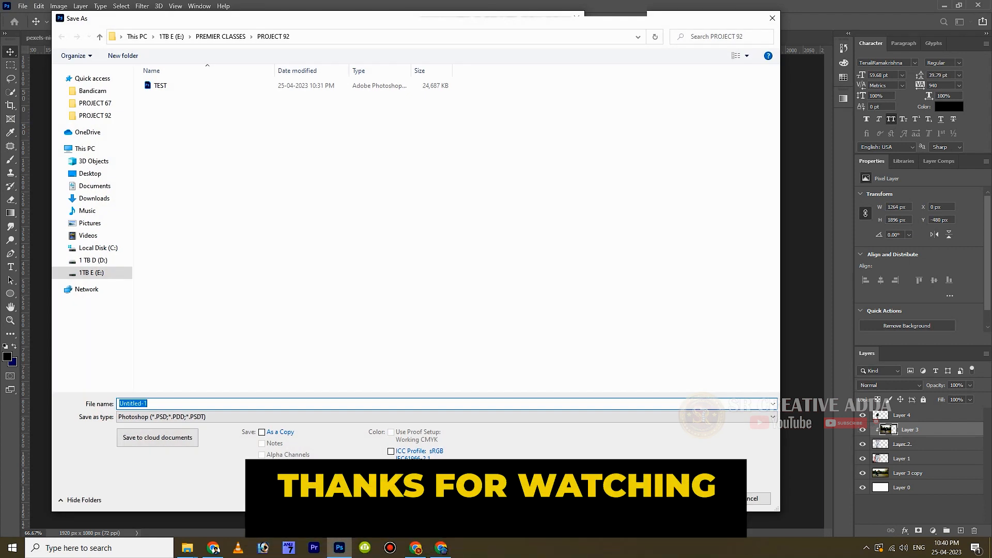
{"action": "type", "text": "THUMBN"}
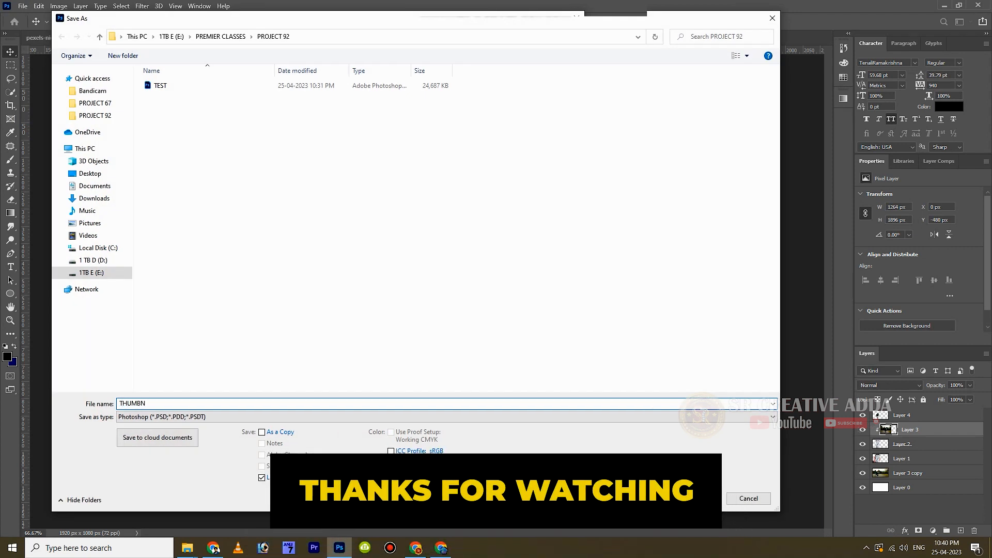
{"action": "key", "text": "Return"}
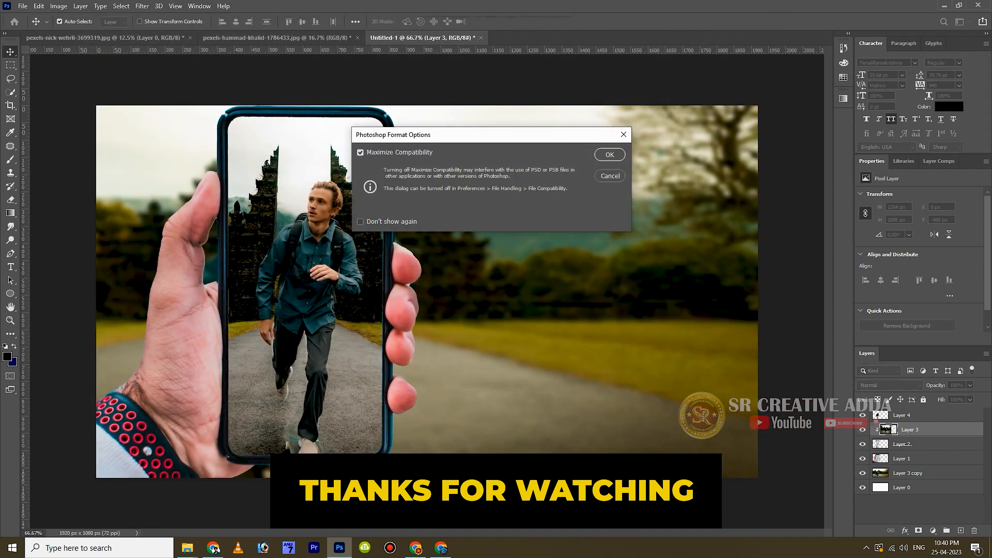
{"action": "key", "text": "Return"}
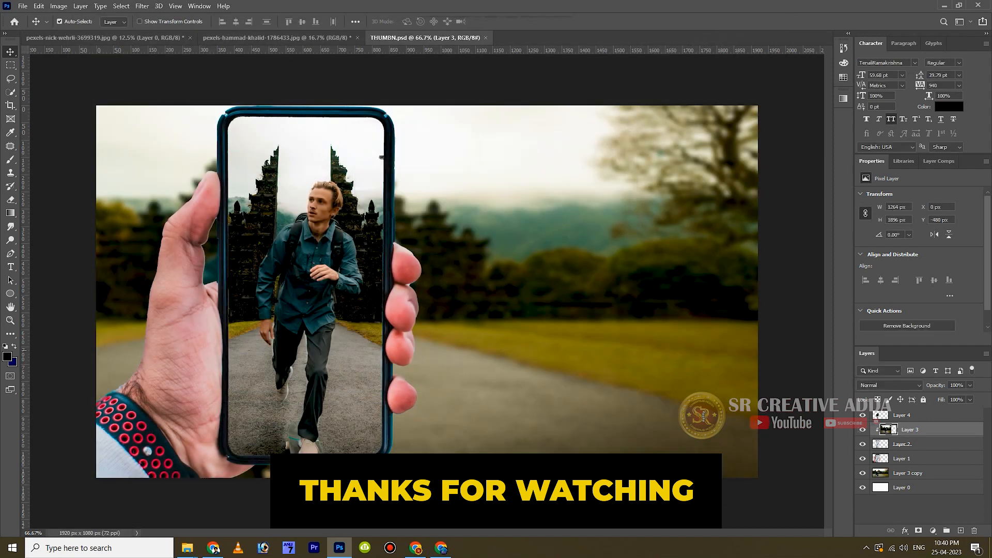